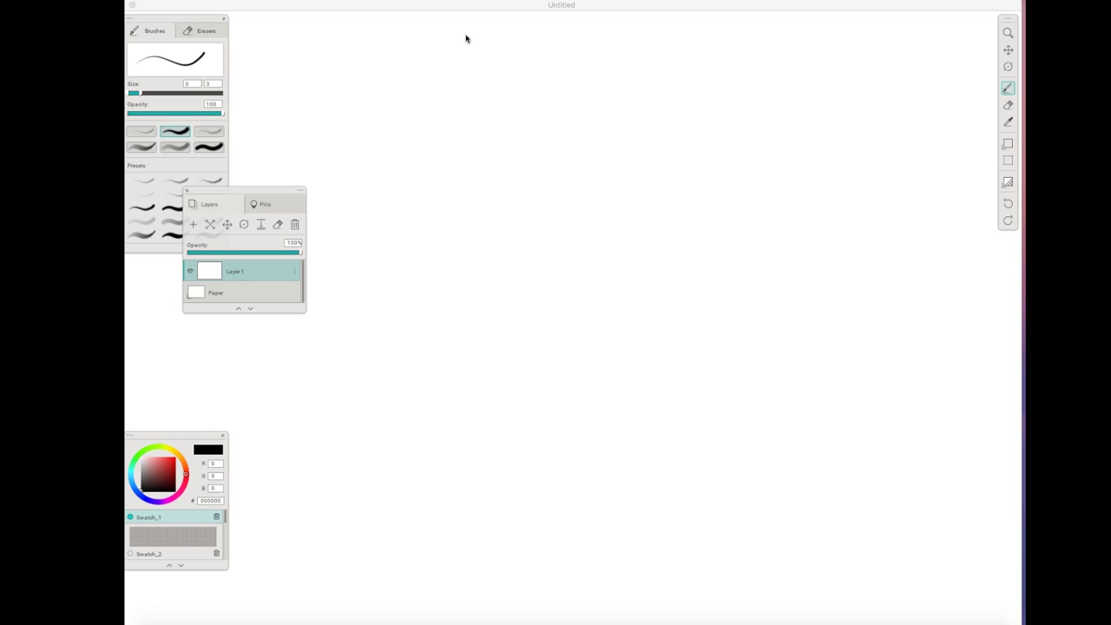
Sketch a large rounded triangular torso outline near the middle of the canvas
left_click(564, 165)
left_click_drag(556, 168, 512, 312)
mouse_move(545, 188)
left_mouse_down()
mouse_move(520, 233)
mouse_move(514, 336)
left_mouse_up()
left_click_drag(512, 314, 600, 310)
mouse_move(522, 312)
left_mouse_down()
mouse_move(609, 312)
mouse_move(682, 288)
mouse_move(666, 225)
mouse_move(542, 180)
mouse_move(552, 166)
mouse_move(683, 251)
left_mouse_up()
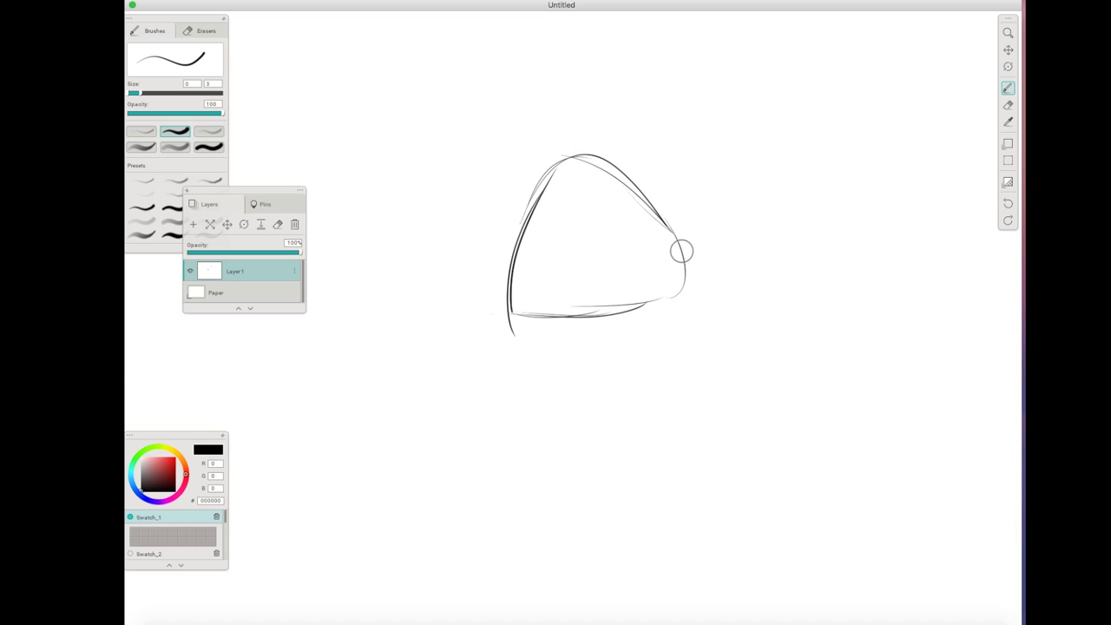
Reinforce the torso's sides and base with extra contour strokes and label the shape with a circled 1
mouse_move(609, 165)
left_mouse_down()
mouse_move(689, 277)
mouse_move(592, 318)
left_mouse_up()
left_click_drag(592, 318, 681, 306)
mouse_move(583, 312)
left_mouse_down()
mouse_move(695, 264)
mouse_move(634, 181)
mouse_move(573, 159)
left_mouse_up()
left_click_drag(571, 152, 496, 255)
left_click_drag(537, 186, 500, 315)
left_click_drag(555, 151, 528, 190)
left_click_drag(656, 207, 686, 291)
mouse_move(612, 206)
left_mouse_down()
mouse_move(613, 232)
mouse_move(612, 203)
left_mouse_up()
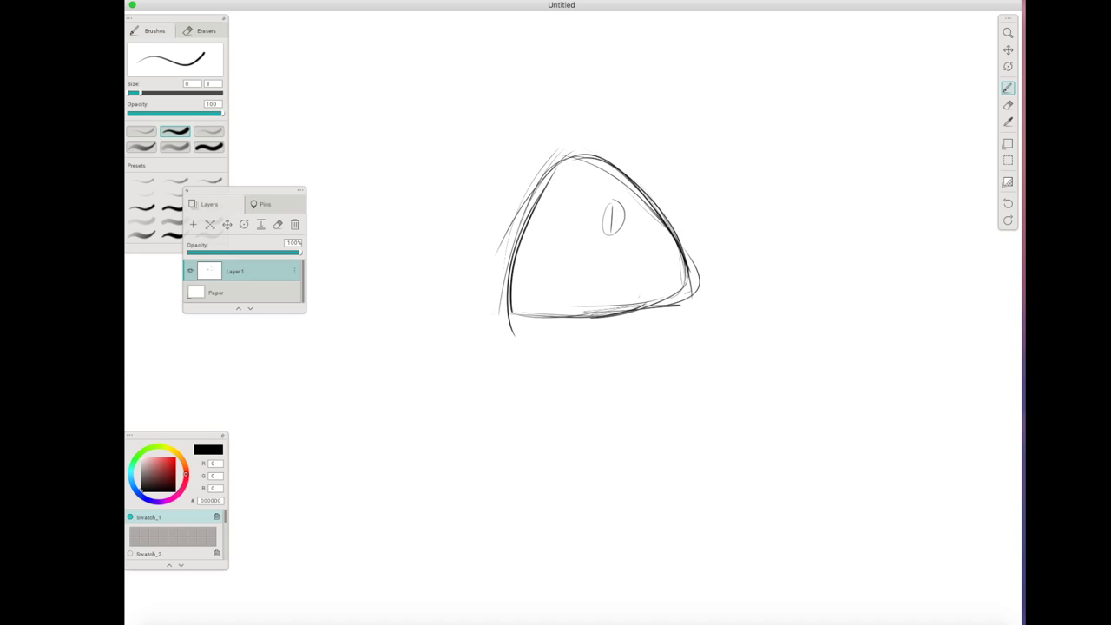
Sketch an oval head, neck and tapered torso for a small standing figure beside the large torso
mouse_move(857, 88)
left_mouse_down()
mouse_move(879, 126)
mouse_move(882, 49)
mouse_move(894, 123)
left_mouse_up()
left_click_drag(878, 50, 879, 126)
mouse_move(854, 80)
left_mouse_down()
mouse_move(885, 128)
mouse_move(879, 148)
left_mouse_up()
mouse_move(900, 116)
left_mouse_down()
mouse_move(901, 148)
mouse_move(904, 132)
mouse_move(851, 196)
left_mouse_up()
left_click_drag(894, 131, 916, 197)
mouse_move(869, 143)
left_mouse_down()
mouse_move(850, 213)
mouse_move(921, 245)
left_mouse_up()
left_click_drag(913, 182, 923, 231)
left_click_drag(851, 222, 853, 294)
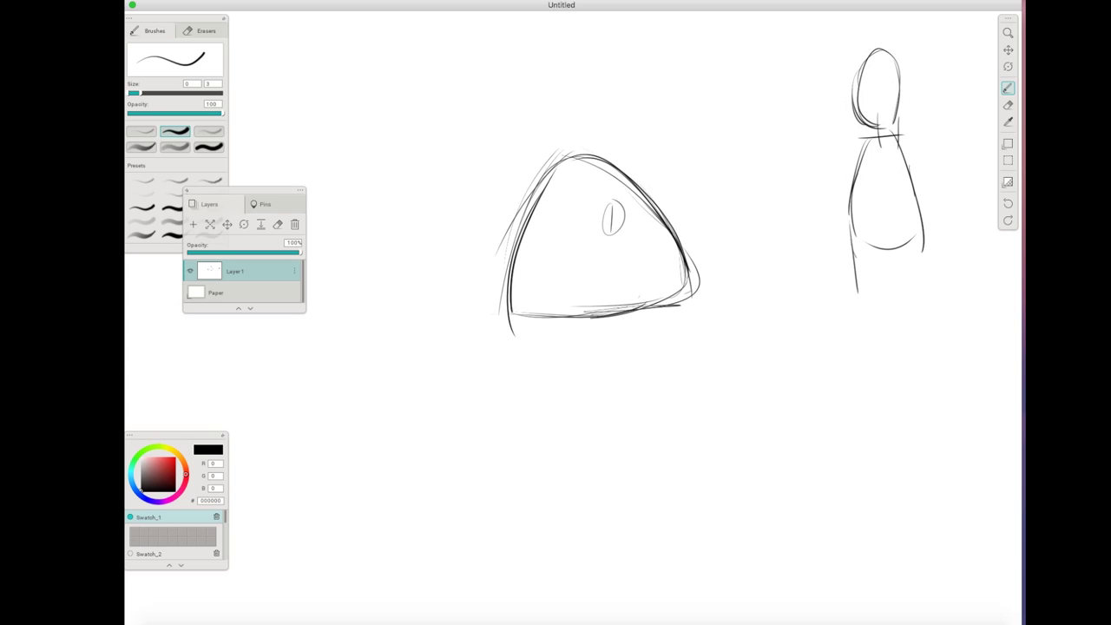
Draw the standing figure's waistline, both legs and feet
left_click_drag(853, 243, 872, 331)
left_click_drag(917, 229, 904, 330)
left_click_drag(885, 260, 883, 328)
mouse_move(876, 156)
left_mouse_down()
mouse_move(874, 241)
mouse_move(912, 256)
mouse_move(877, 352)
left_mouse_up()
left_click_drag(875, 300, 877, 371)
left_click_drag(887, 326, 889, 376)
left_click_drag(890, 373, 905, 379)
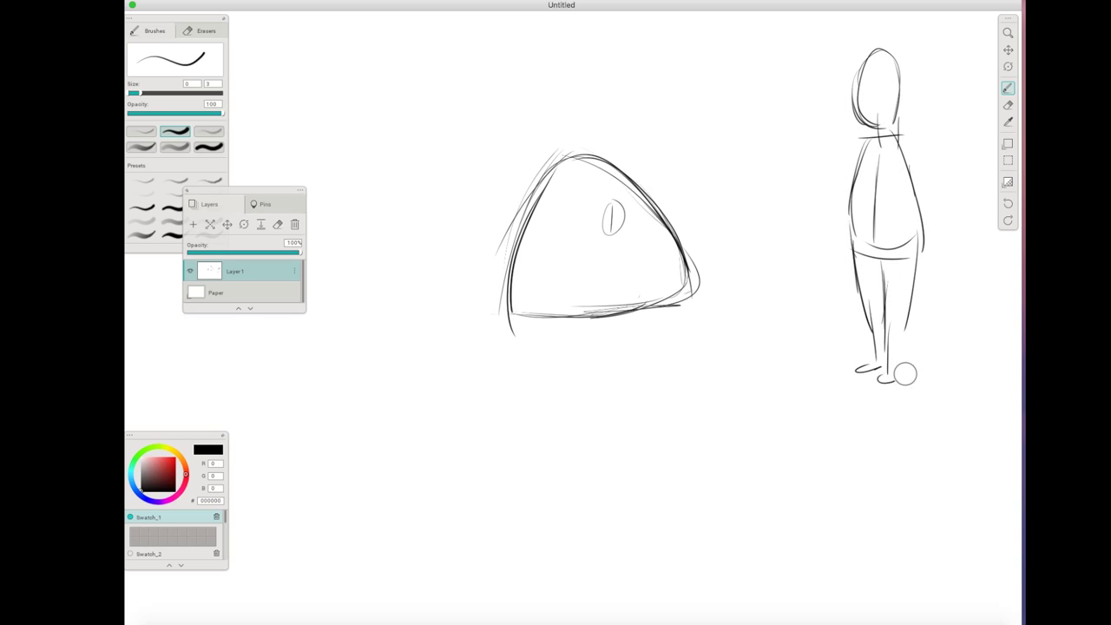
left_click_drag(915, 314, 906, 375)
Add arms, hands, simple facial features and an ear to the standing figure
mouse_move(894, 140)
left_mouse_down()
mouse_move(926, 184)
mouse_move(906, 209)
left_mouse_up()
mouse_move(926, 181)
left_mouse_down()
mouse_move(927, 227)
mouse_move(929, 218)
left_mouse_up()
mouse_move(922, 209)
left_mouse_down()
mouse_move(921, 271)
mouse_move(903, 279)
left_mouse_up()
left_click_drag(907, 269, 913, 276)
left_click_drag(856, 150, 844, 269)
left_click_drag(840, 258, 850, 271)
mouse_move(858, 74)
left_mouse_down()
mouse_move(886, 73)
mouse_move(874, 80)
left_mouse_up()
mouse_move(854, 91)
left_mouse_down()
mouse_move(905, 104)
mouse_move(879, 76)
left_mouse_up()
left_click_drag(900, 55, 901, 84)
left_click_drag(870, 129, 870, 139)
left_click_drag(900, 92, 920, 201)
key("super+z")
left_click_drag(903, 270, 910, 285)
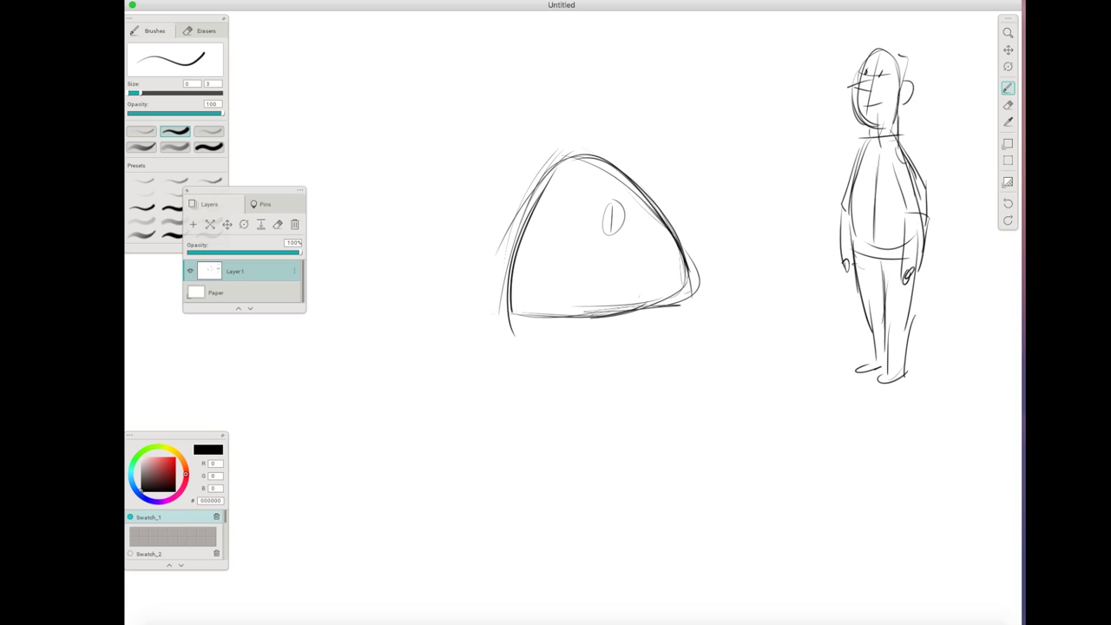
Draw a bold centre line down the standing figure's face, torso and legs
left_click_drag(846, 144, 846, 180)
left_click_drag(877, 135, 873, 237)
left_click_drag(881, 254, 884, 318)
left_click_drag(871, 193, 870, 250)
mouse_move(879, 53)
left_mouse_down()
mouse_move(868, 115)
mouse_move(879, 50)
left_mouse_up()
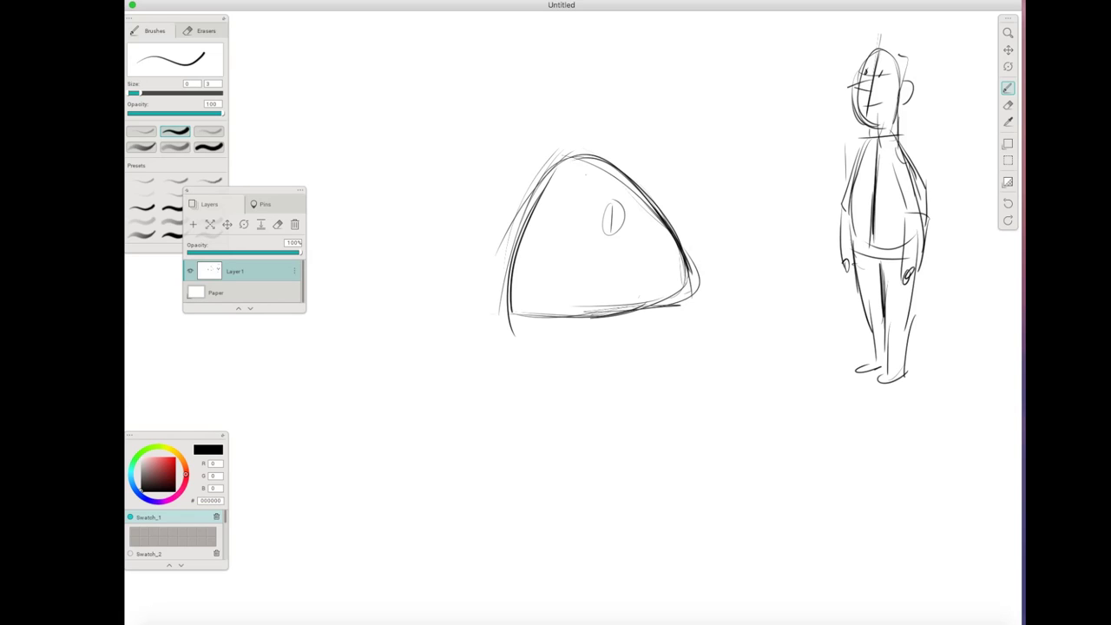
Sketch a straight-on shirt torso with a pointed collar beside the standing figure's head
mouse_move(726, 50)
left_mouse_down()
mouse_move(781, 162)
mouse_move(823, 156)
left_mouse_up()
mouse_move(726, 36)
left_mouse_down()
mouse_move(779, 35)
mouse_move(823, 152)
mouse_move(740, 57)
left_mouse_up()
mouse_move(740, 57)
left_mouse_down()
mouse_move(756, 42)
mouse_move(771, 82)
left_mouse_up()
mouse_move(772, 81)
left_mouse_down()
mouse_move(792, 44)
mouse_move(797, 53)
left_mouse_up()
left_click_drag(797, 53, 787, 42)
Sketch a tapered shirt torso with a pointed collar below the first one, and add a front centre line to both
mouse_move(744, 446)
left_mouse_down()
mouse_move(774, 385)
mouse_move(833, 476)
left_mouse_up()
mouse_move(786, 362)
left_mouse_down()
mouse_move(735, 488)
mouse_move(833, 493)
left_mouse_up()
left_click_drag(777, 385, 793, 359)
mouse_move(792, 358)
left_mouse_down()
mouse_move(803, 387)
mouse_move(750, 385)
left_mouse_up()
left_click_drag(750, 386, 773, 373)
mouse_move(773, 373)
left_mouse_down()
mouse_move(768, 406)
mouse_move(787, 382)
left_mouse_up()
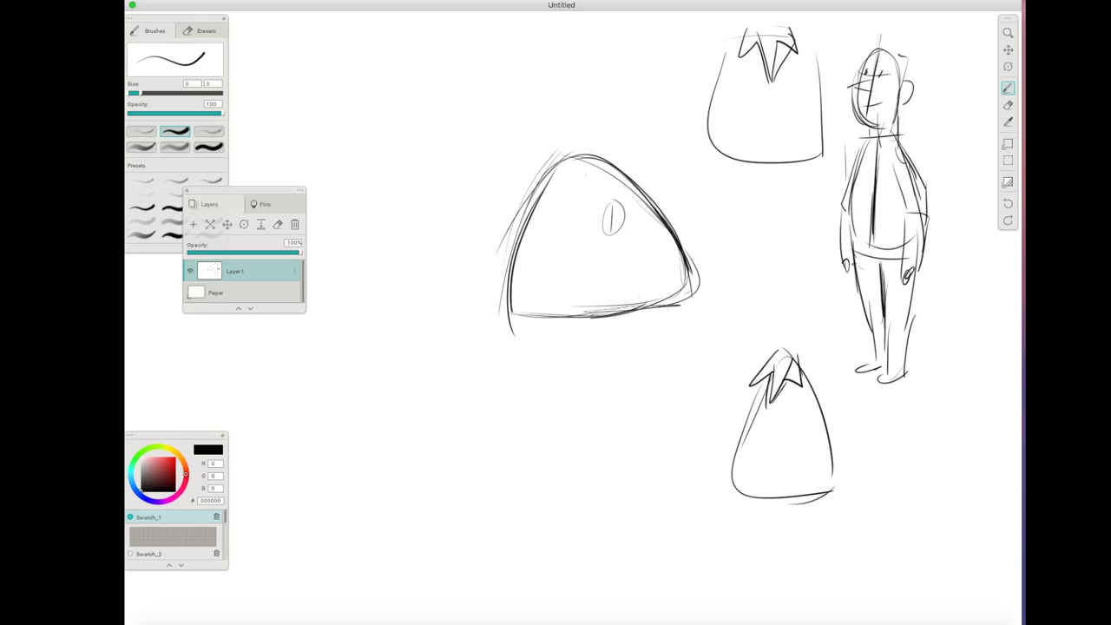
left_click_drag(771, 55, 771, 151)
left_click_drag(785, 354, 753, 504)
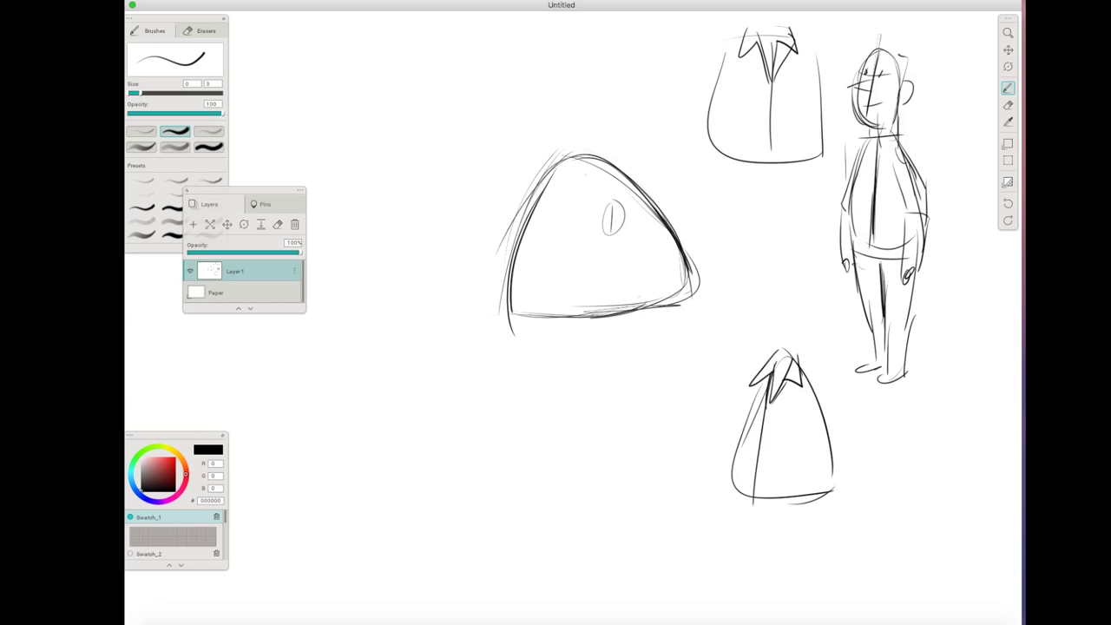
Draw a pointed collar on top of the large torso and a separate collar study beside the standing figure
mouse_move(547, 195)
left_mouse_down()
mouse_move(554, 159)
mouse_move(587, 154)
mouse_move(535, 205)
left_mouse_up()
left_click_drag(527, 168, 584, 145)
mouse_move(535, 203)
left_mouse_down()
mouse_move(551, 170)
mouse_move(554, 184)
mouse_move(578, 191)
left_mouse_up()
mouse_move(579, 190)
left_mouse_down()
mouse_move(608, 136)
mouse_move(619, 163)
mouse_move(605, 165)
left_mouse_up()
left_click_drag(578, 161, 579, 195)
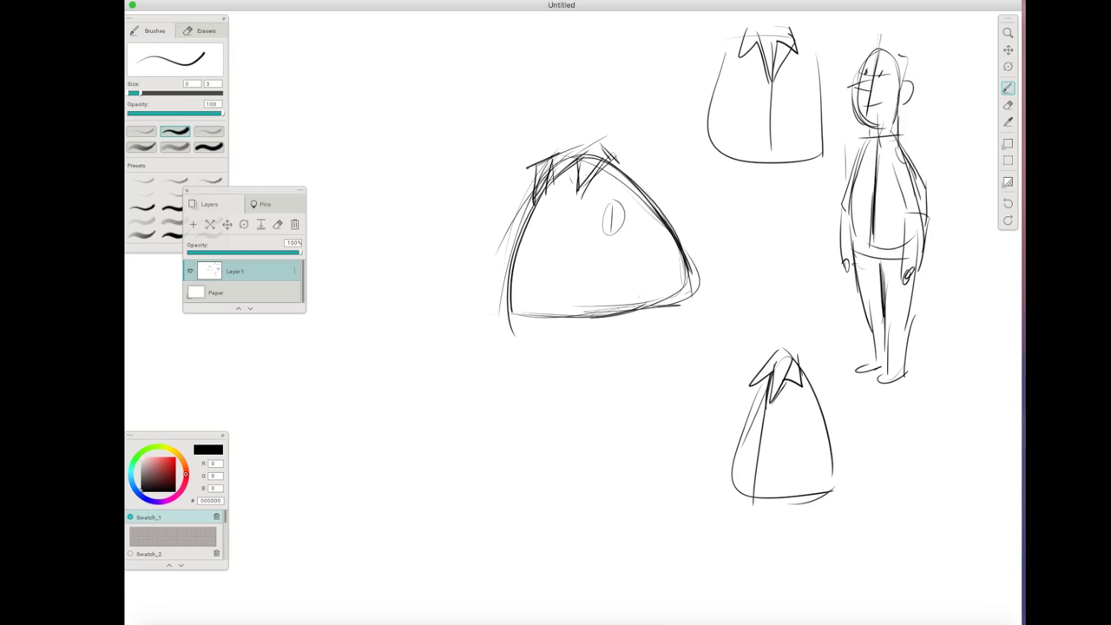
left_click_drag(610, 141, 599, 161)
mouse_move(779, 196)
left_mouse_down()
mouse_move(771, 216)
mouse_move(784, 206)
mouse_move(785, 226)
mouse_move(807, 189)
mouse_move(805, 226)
mouse_move(814, 215)
mouse_move(817, 228)
left_mouse_up()
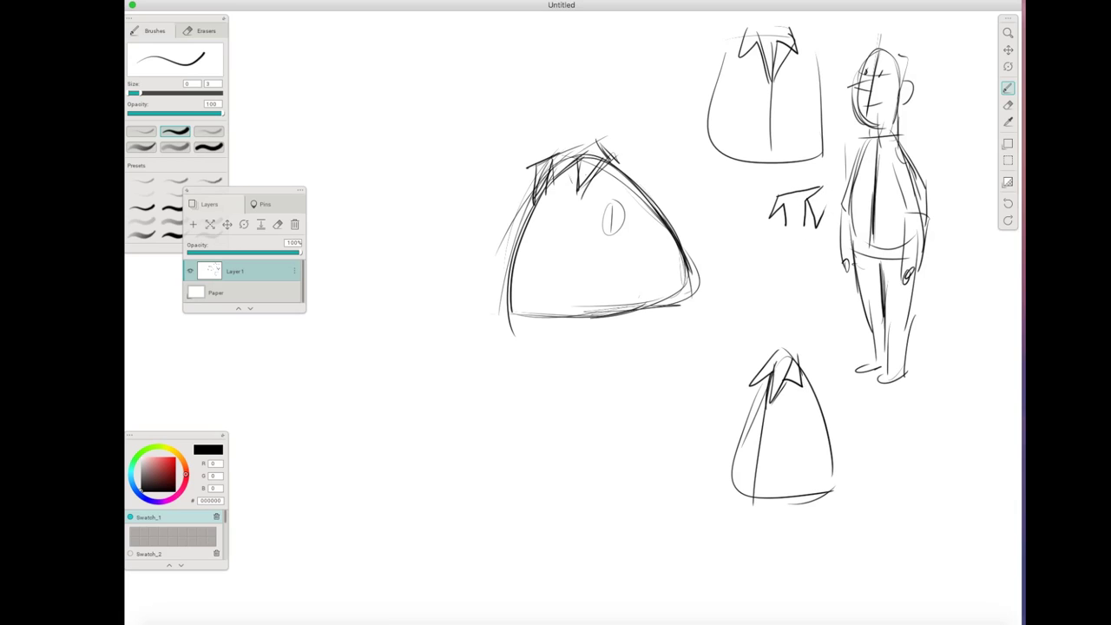
mouse_move(824, 188)
left_mouse_down()
mouse_move(822, 222)
mouse_move(787, 224)
mouse_move(790, 234)
mouse_move(805, 201)
left_mouse_up()
Draw the shirt's front placket with buttons along the large torso's front edge and darken the collar
mouse_move(523, 231)
left_mouse_down()
mouse_move(506, 322)
mouse_move(644, 307)
left_mouse_up()
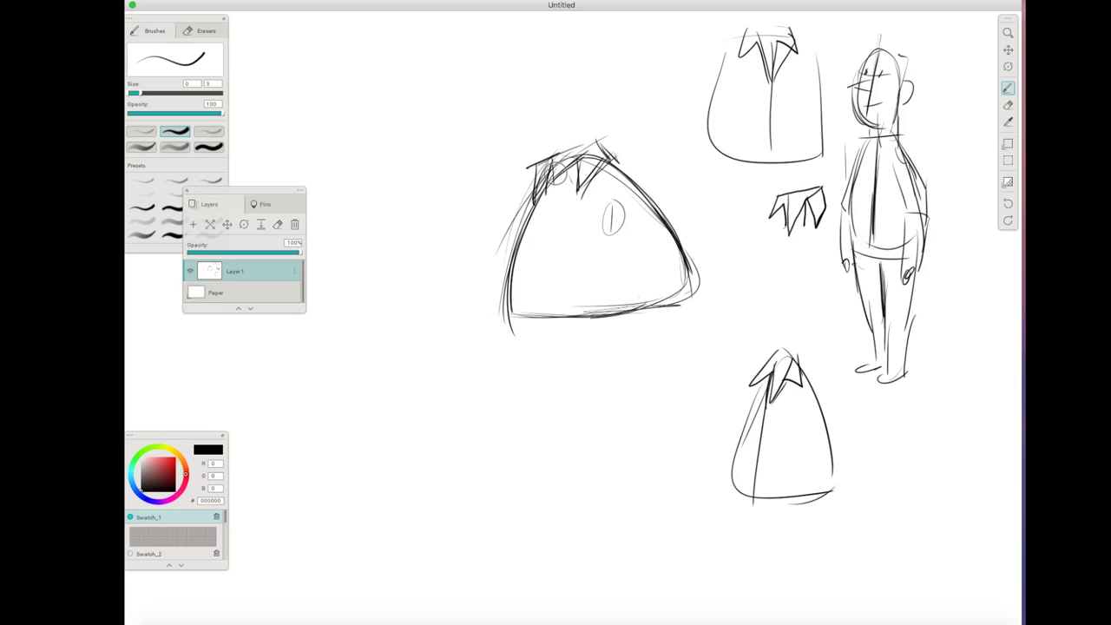
left_click_drag(555, 173, 531, 274)
left_click_drag(536, 200, 514, 316)
left_click_drag(528, 218, 537, 217)
left_click_drag(523, 234, 521, 268)
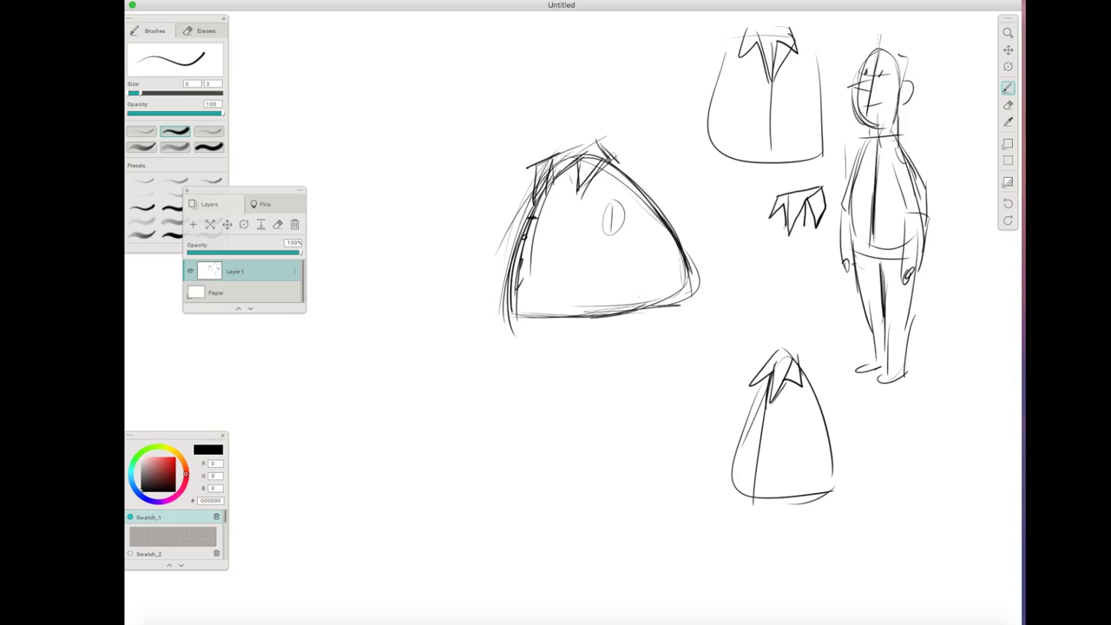
mouse_move(573, 160)
left_mouse_down()
mouse_move(577, 193)
mouse_move(607, 155)
mouse_move(523, 214)
mouse_move(596, 134)
left_mouse_up()
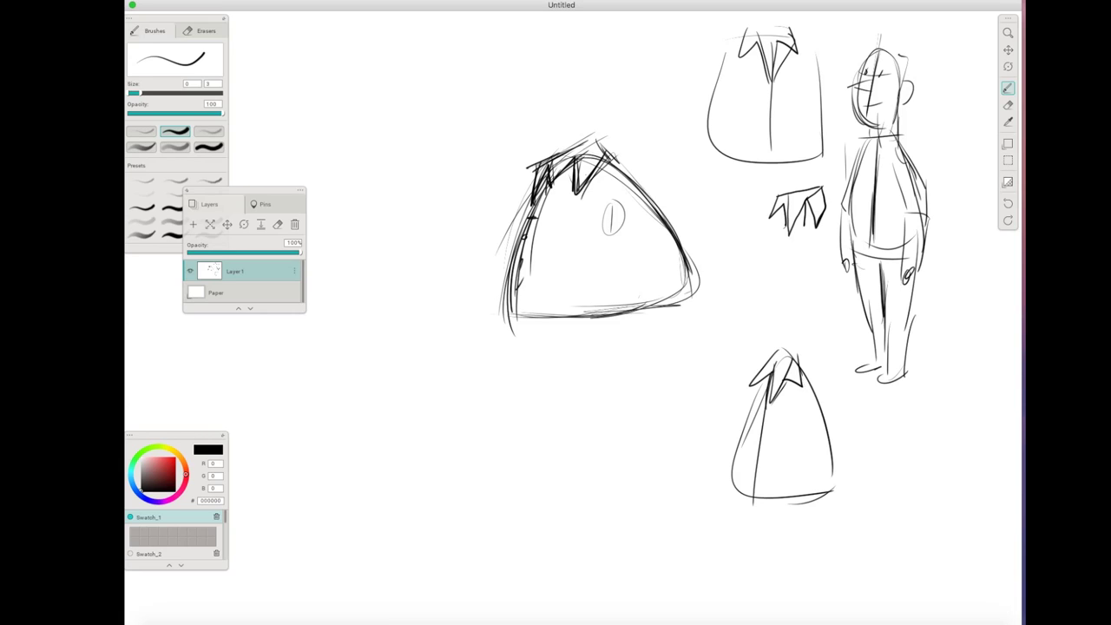
Sketch a wide front leg and a bent back leg under the large torso, and add curved hem lines
mouse_move(514, 399)
left_mouse_down()
mouse_move(536, 300)
mouse_move(515, 396)
mouse_move(541, 452)
mouse_move(600, 439)
mouse_move(595, 373)
mouse_move(646, 307)
mouse_move(622, 356)
mouse_move(624, 414)
left_mouse_up()
left_click_drag(622, 375, 627, 418)
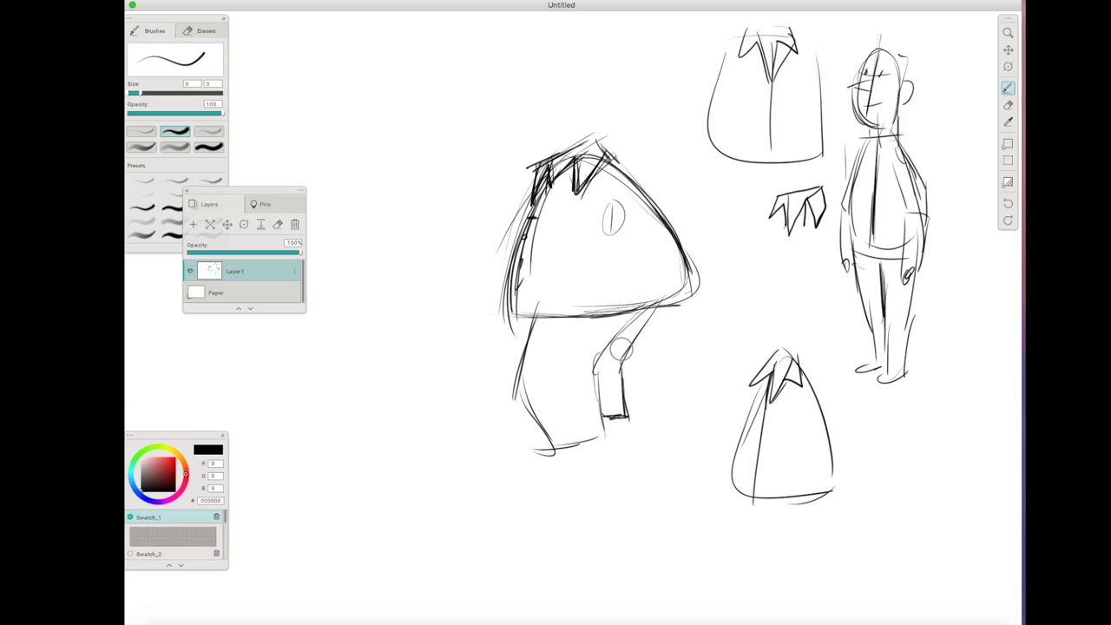
mouse_move(621, 350)
left_mouse_down()
mouse_move(661, 304)
mouse_move(584, 369)
left_mouse_up()
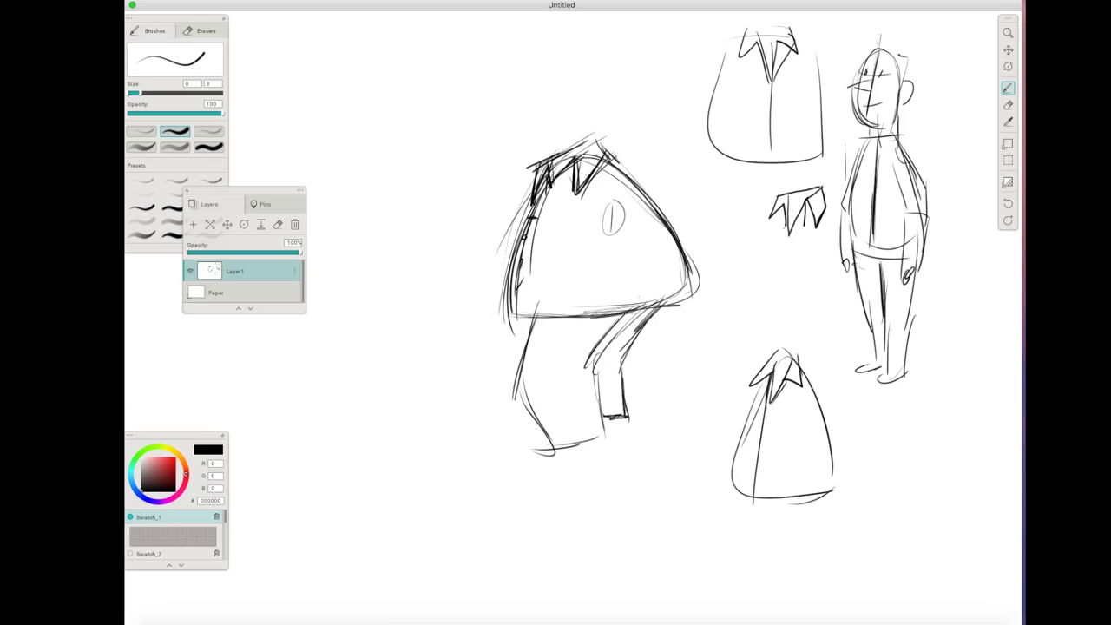
mouse_move(518, 288)
left_mouse_down()
mouse_move(654, 271)
mouse_move(680, 255)
left_mouse_up()
left_click_drag(522, 299, 621, 312)
left_click_drag(528, 317, 604, 331)
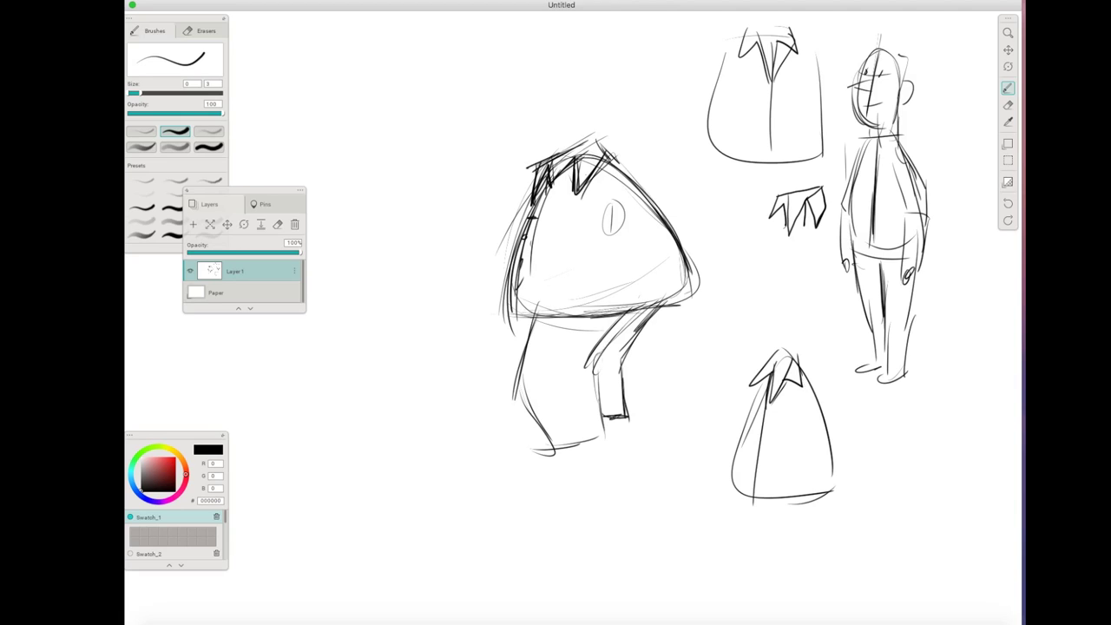
Add the front shoe and back trouser cuff, and label the legs with circled 2 and 3
left_click_drag(602, 415, 621, 411)
left_click_drag(549, 440, 600, 443)
mouse_move(552, 379)
left_mouse_down()
mouse_move(561, 399)
mouse_move(611, 381)
left_mouse_up()
key("ctrl+z")
left_click_drag(607, 388, 613, 378)
key("ctrl+z")
key("ctrl+z")
left_click_drag(609, 383, 610, 394)
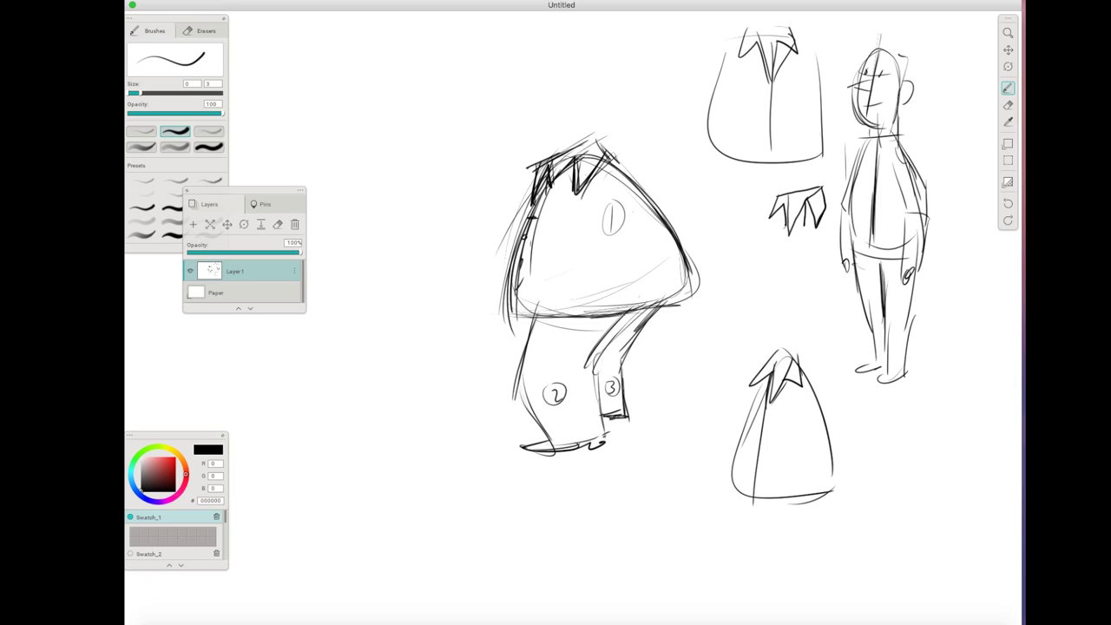
Draw the near arm with a rolled sleeve, bent elbow and hand resting across the large torso's belly
mouse_move(607, 202)
left_mouse_down()
mouse_move(601, 192)
mouse_move(669, 191)
mouse_move(677, 218)
mouse_move(610, 235)
left_mouse_up()
mouse_move(603, 234)
left_mouse_down()
mouse_move(678, 205)
mouse_move(680, 230)
mouse_move(622, 282)
mouse_move(618, 237)
mouse_move(592, 274)
mouse_move(555, 282)
mouse_move(605, 287)
mouse_move(665, 259)
left_mouse_up()
left_click_drag(661, 250, 683, 231)
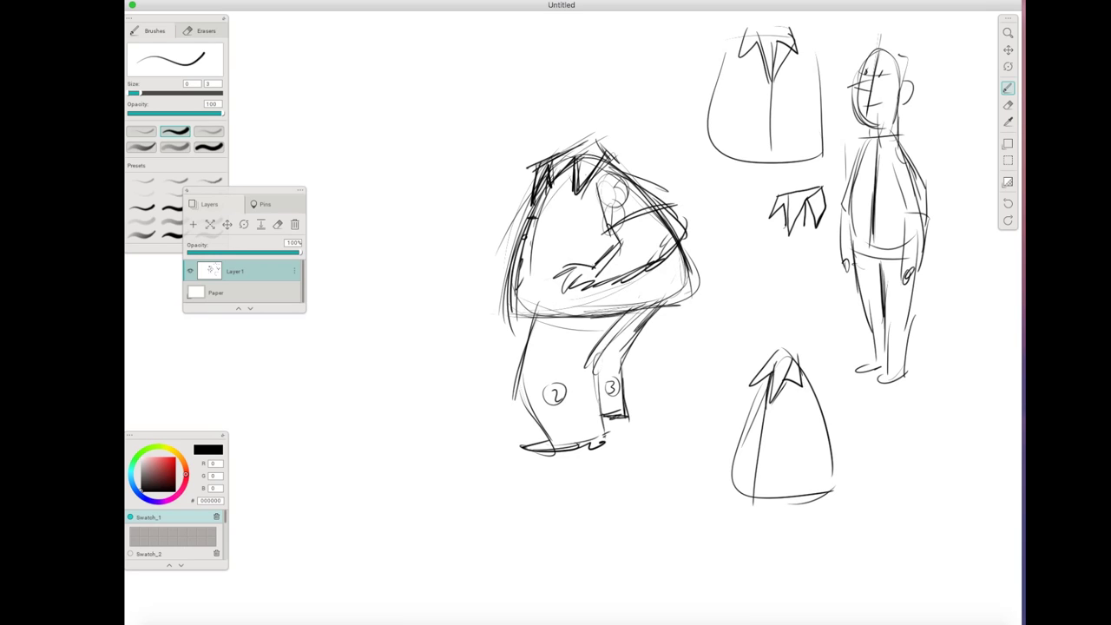
Draw the far arm extending forward from the torso with a raised hand and fingers
left_click_drag(517, 230, 479, 236)
left_click_drag(479, 262, 509, 276)
mouse_move(482, 236)
left_mouse_down()
mouse_move(481, 260)
mouse_move(454, 222)
left_mouse_up()
mouse_move(457, 200)
left_mouse_down()
mouse_move(457, 217)
mouse_move(468, 195)
left_mouse_up()
left_click_drag(468, 197, 465, 225)
left_click_drag(448, 201, 446, 232)
mouse_move(454, 214)
left_mouse_down()
mouse_move(469, 230)
mouse_move(439, 236)
mouse_move(449, 233)
left_mouse_up()
mouse_move(440, 246)
left_mouse_down()
mouse_move(451, 241)
mouse_move(449, 259)
left_mouse_up()
mouse_move(449, 261)
left_mouse_down()
mouse_move(471, 259)
mouse_move(455, 252)
left_mouse_up()
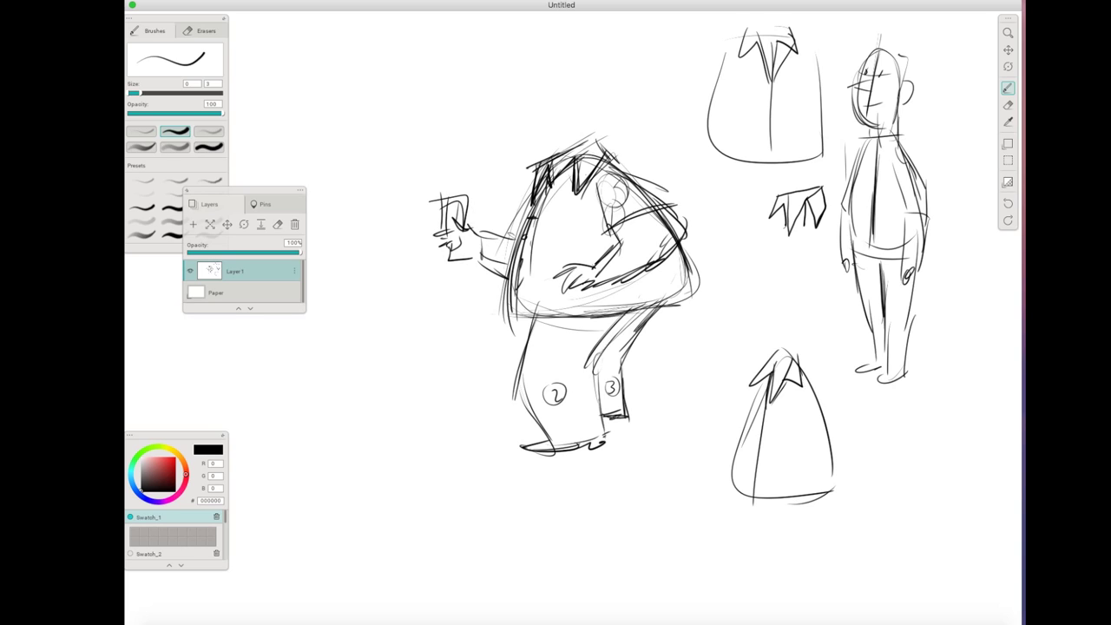
Label the large figure's torso with a circled 1, the near arm with 4 and the far arm with 5
left_click_drag(561, 211, 561, 227)
mouse_move(643, 219)
left_mouse_down()
mouse_move(627, 235)
mouse_move(645, 243)
left_mouse_up()
mouse_move(495, 240)
left_mouse_down()
mouse_move(482, 254)
mouse_move(493, 253)
left_mouse_up()
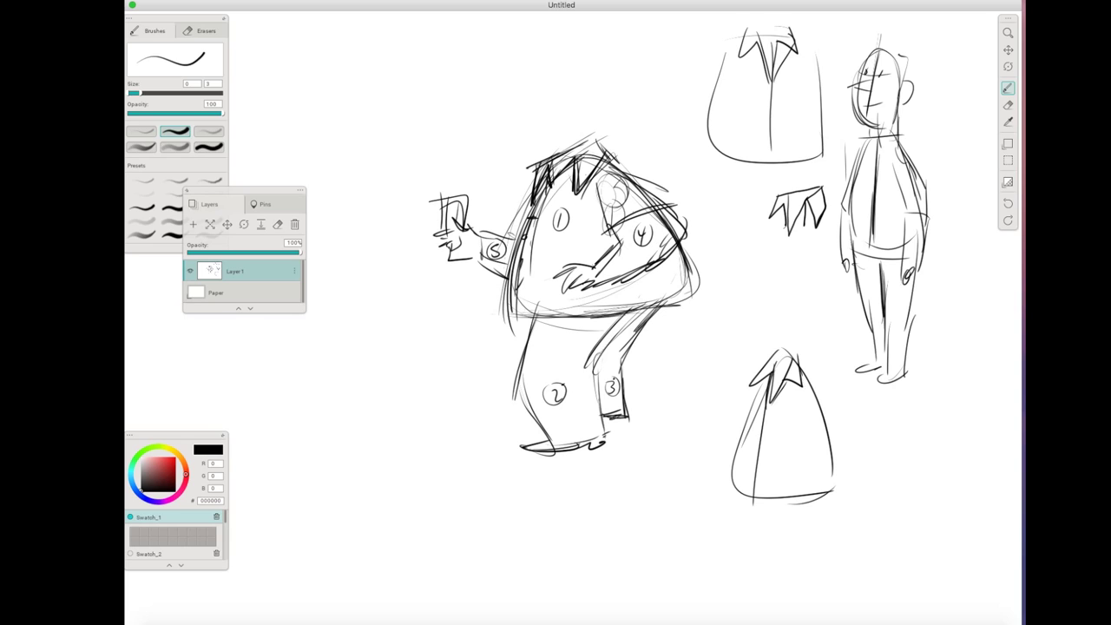
mouse_move(535, 149)
left_mouse_down()
mouse_move(592, 74)
mouse_move(573, 165)
mouse_move(585, 165)
left_mouse_up()
left_click_drag(545, 104, 543, 122)
mouse_move(527, 89)
left_mouse_down()
mouse_move(591, 101)
mouse_move(560, 109)
left_mouse_up()
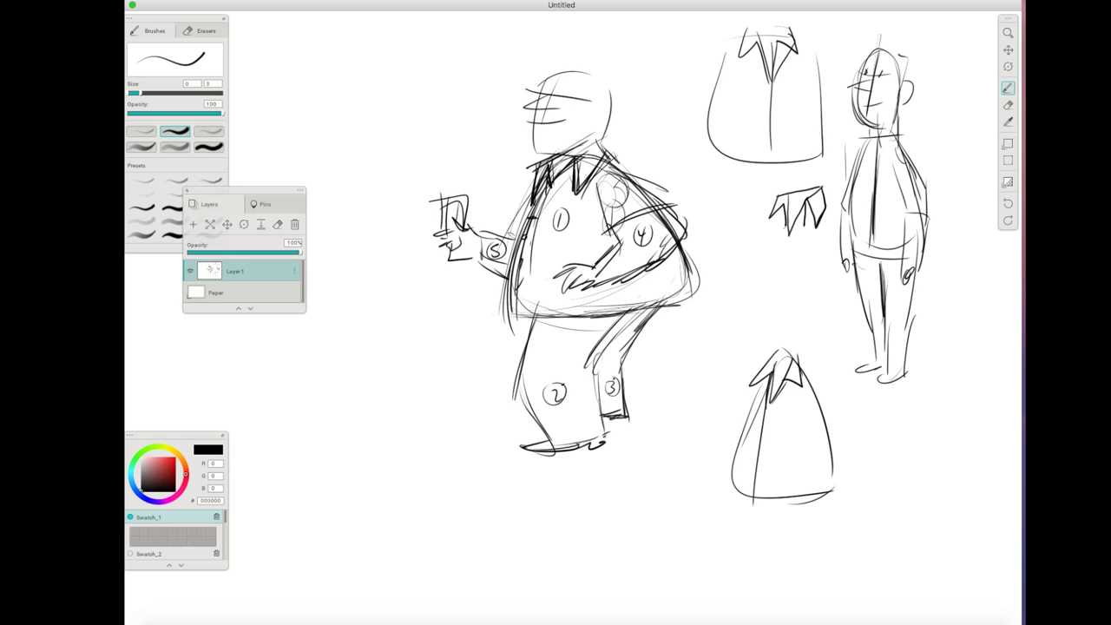
key("super+z")
key("super+z")
key("super+z")
key("super+z")
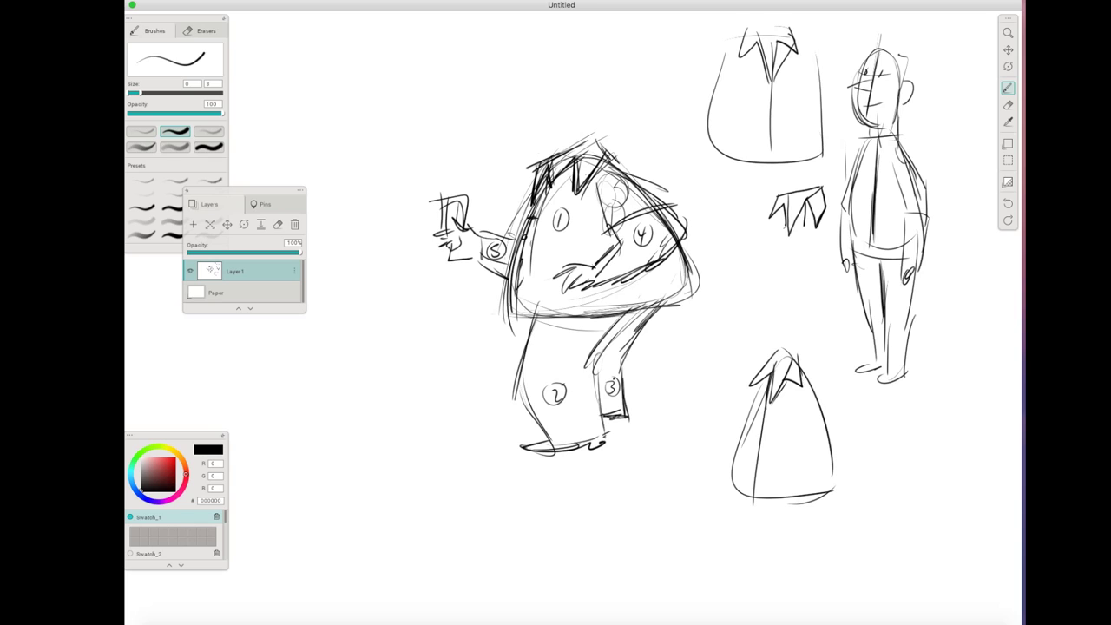
mouse_move(536, 158)
left_mouse_down()
mouse_move(520, 121)
mouse_move(576, 58)
mouse_move(599, 135)
left_mouse_up()
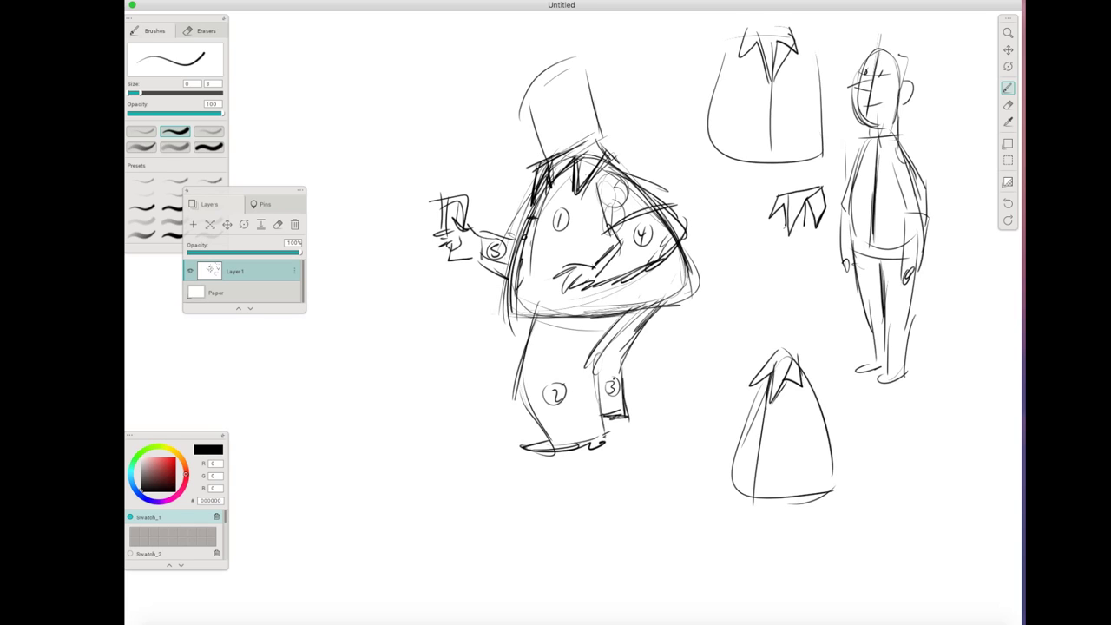
mouse_move(567, 97)
left_mouse_down()
mouse_move(570, 114)
mouse_move(581, 88)
left_mouse_up()
left_click_drag(546, 101, 597, 114)
key("ctrl+z")
key("super+z")
key("super+z")
key("super+z")
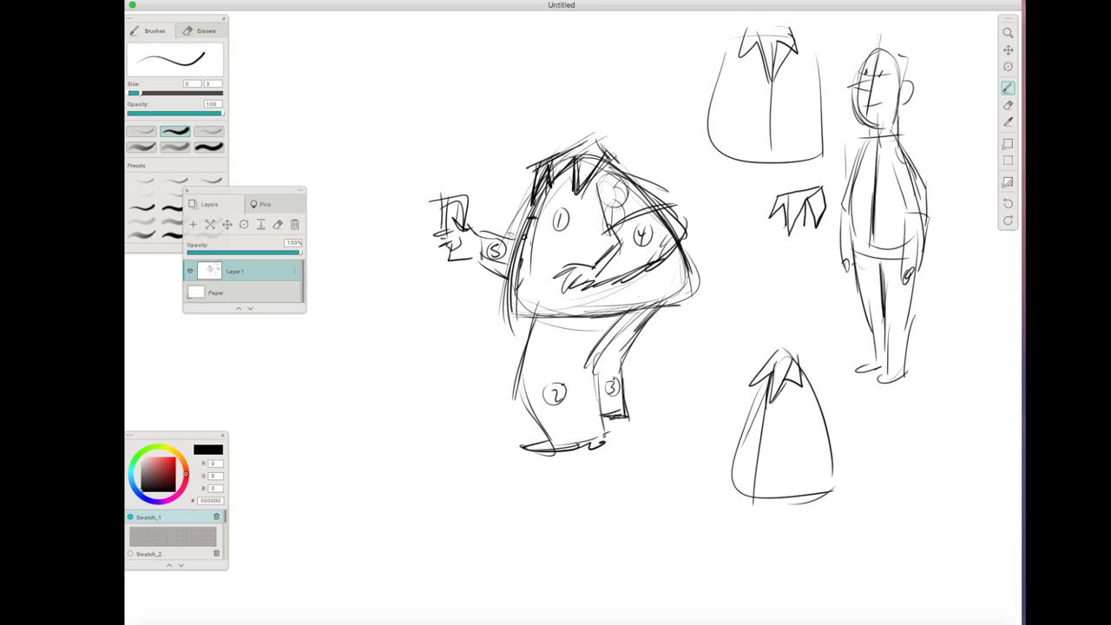
mouse_move(529, 87)
left_mouse_down()
mouse_move(561, 67)
mouse_move(585, 70)
mouse_move(596, 141)
left_mouse_up()
left_click_drag(545, 84, 545, 162)
mouse_move(530, 103)
left_mouse_down()
mouse_move(572, 93)
mouse_move(540, 102)
left_mouse_up()
left_click_drag(550, 100, 553, 120)
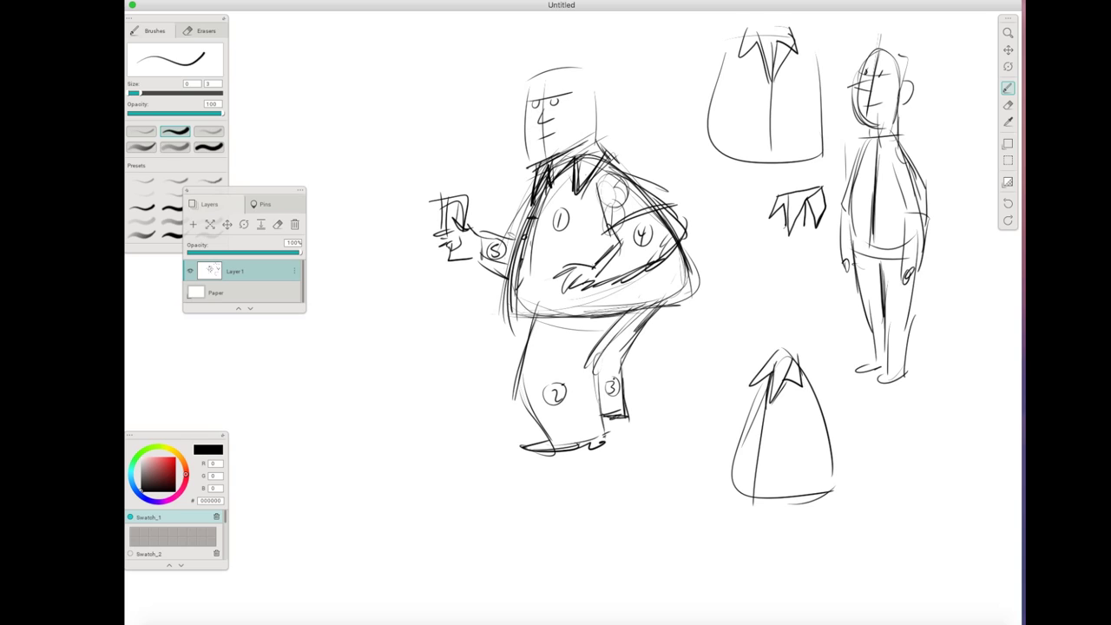
mouse_move(662, 29)
left_mouse_down()
mouse_move(692, 75)
mouse_move(664, 28)
left_mouse_up()
mouse_move(655, 78)
left_mouse_down()
mouse_move(664, 116)
mouse_move(692, 76)
left_mouse_up()
mouse_move(669, 33)
left_mouse_down()
mouse_move(665, 112)
mouse_move(690, 119)
mouse_move(658, 120)
left_mouse_up()
mouse_move(666, 125)
left_mouse_down()
mouse_move(666, 156)
mouse_move(673, 143)
left_mouse_up()
mouse_move(664, 87)
left_mouse_down()
mouse_move(664, 113)
mouse_move(670, 101)
left_mouse_up()
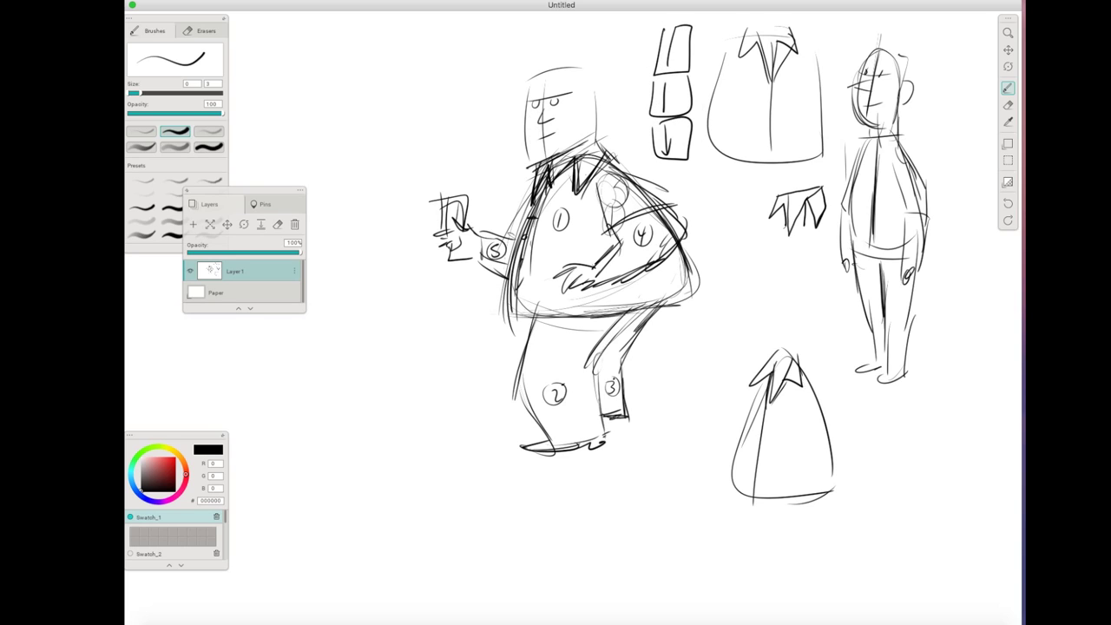
key("super+z")
key("super+z")
key("super+z")
key("super+z")
key("super+z")
key("super+z")
key("super+z")
key("super+z")
key("super+z")
key("super+z")
key("super+z")
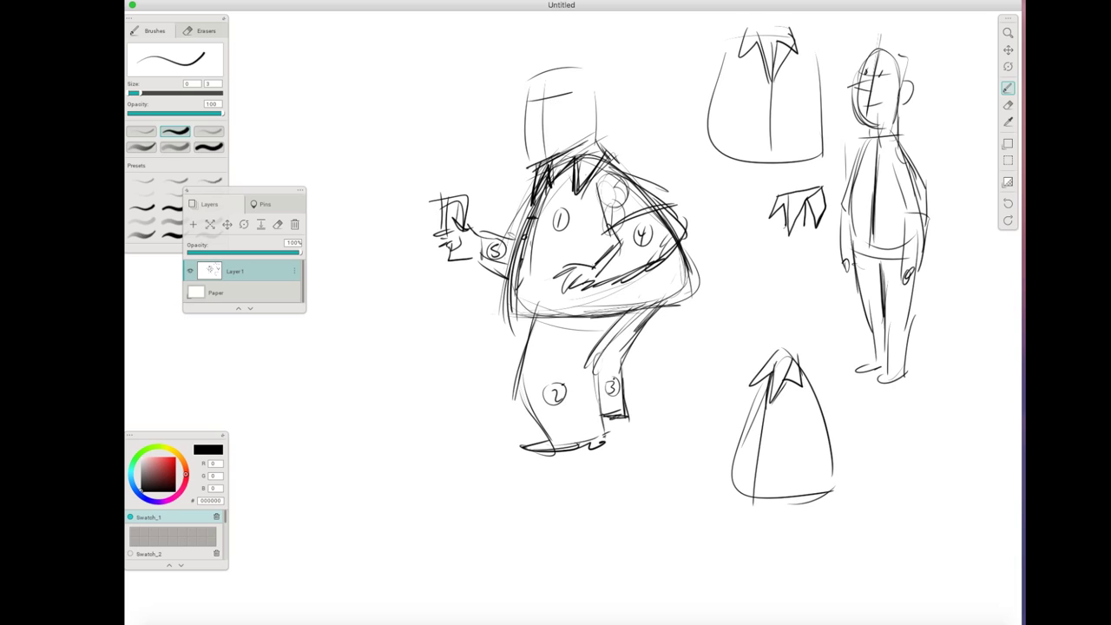
key("super+z")
key("super+z")
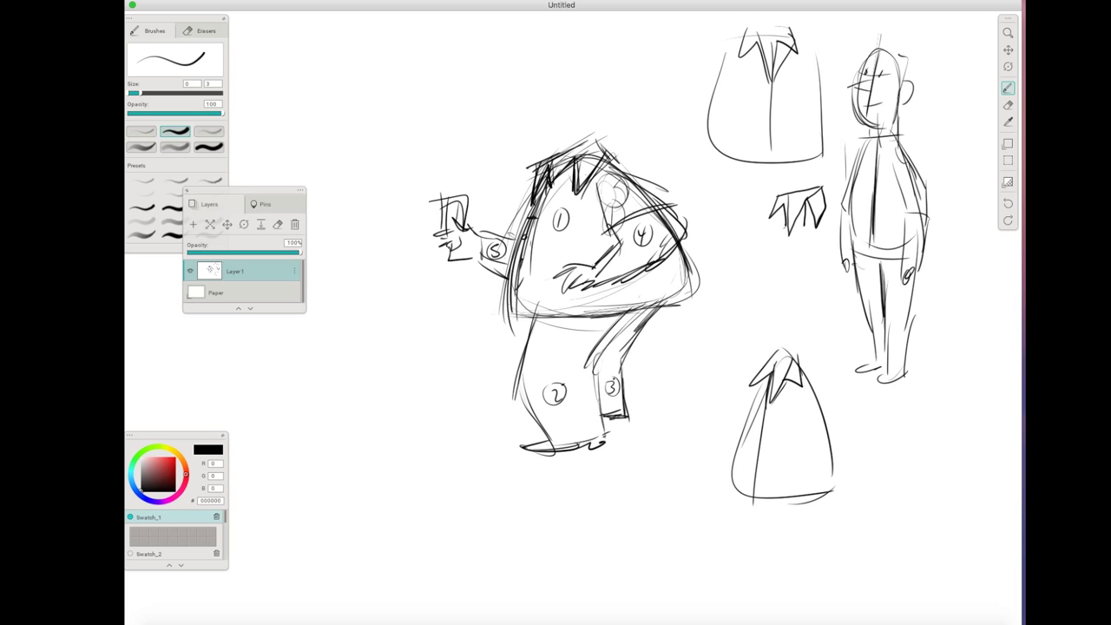
Sketch a forward-tilted blocky head and the first hat brim line above the large figure's collar
mouse_move(555, 184)
left_mouse_down()
mouse_move(525, 118)
mouse_move(542, 83)
mouse_move(513, 111)
left_mouse_up()
mouse_move(512, 112)
left_mouse_down()
mouse_move(568, 74)
mouse_move(606, 151)
left_mouse_up()
mouse_move(606, 152)
left_mouse_down()
mouse_move(565, 79)
mouse_move(557, 106)
mouse_move(508, 140)
left_mouse_up()
left_click_drag(516, 140, 573, 49)
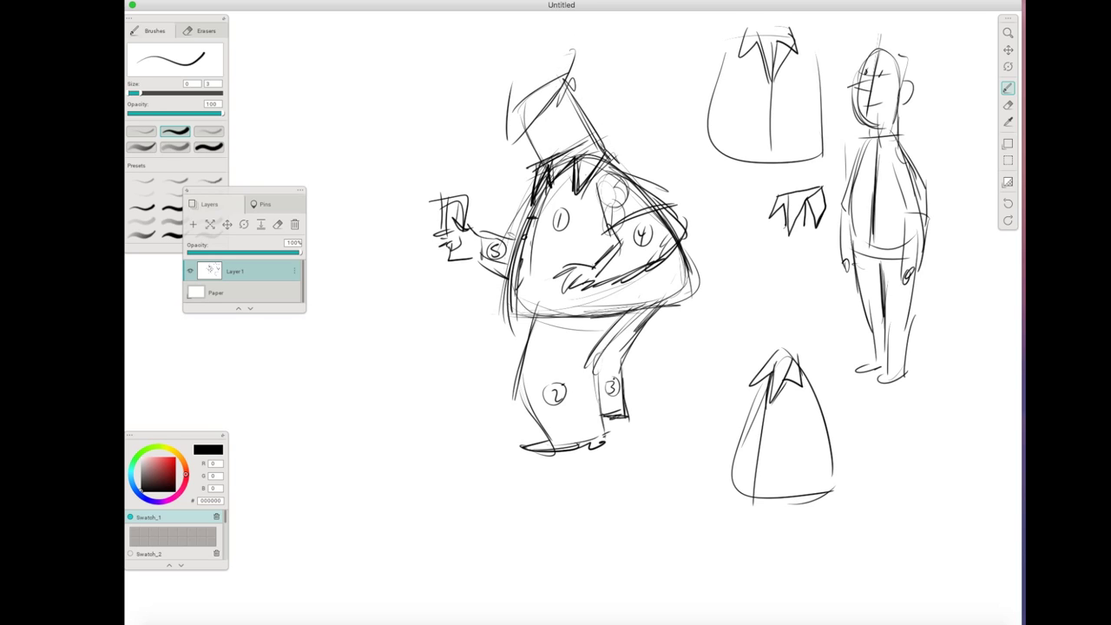
Draw a brimmed hat with a crown and curved brim on the tilted head
left_click_drag(509, 97, 577, 78)
mouse_move(526, 105)
left_mouse_down()
mouse_move(551, 78)
mouse_move(505, 76)
left_mouse_up()
mouse_move(505, 76)
left_mouse_down()
mouse_move(520, 53)
mouse_move(547, 66)
mouse_move(508, 72)
left_mouse_up()
left_click_drag(506, 141, 519, 78)
mouse_move(536, 71)
left_mouse_down()
mouse_move(568, 41)
mouse_move(584, 90)
left_mouse_up()
left_click_drag(556, 99, 584, 68)
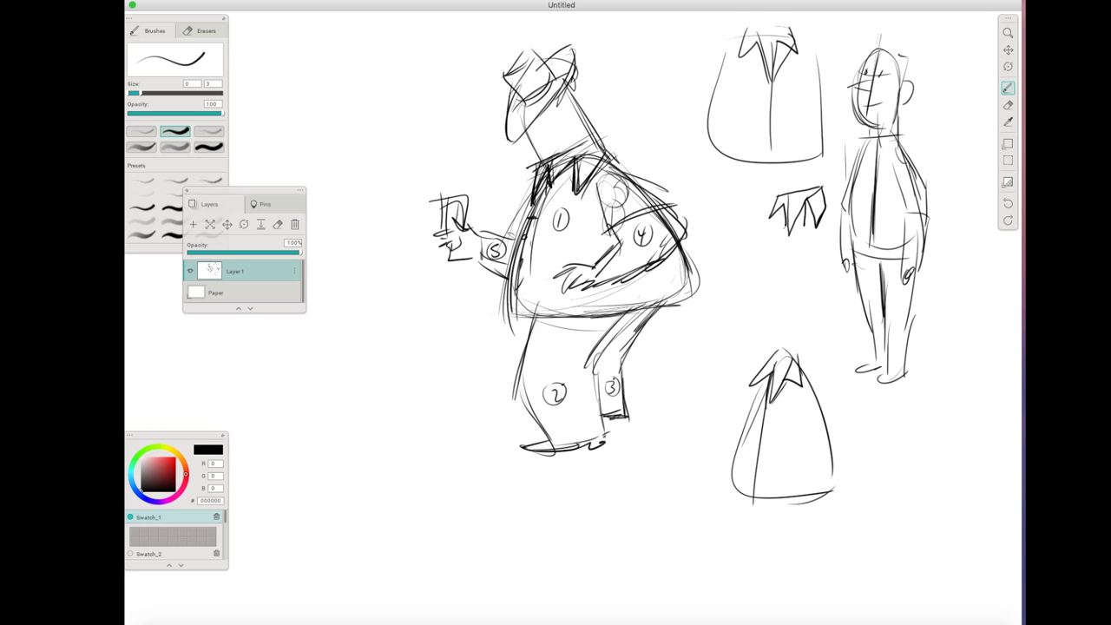
Add the eyes, nose and ear under the hat and strengthen the front of the brim
left_click_drag(497, 147, 567, 82)
mouse_move(535, 116)
left_mouse_down()
mouse_move(523, 122)
mouse_move(553, 117)
left_mouse_up()
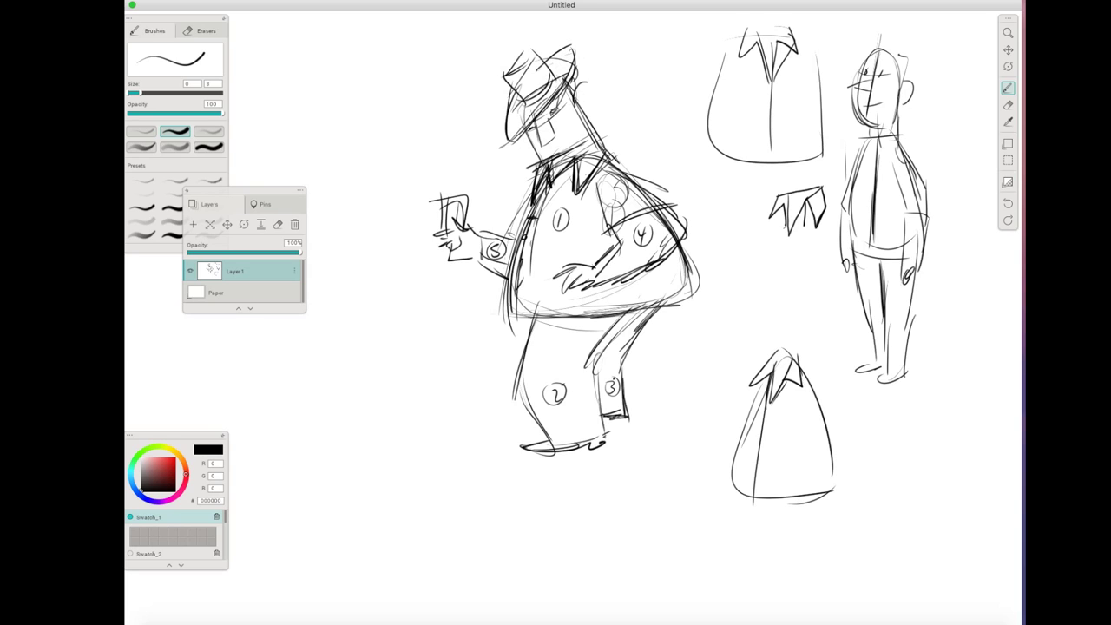
left_click_drag(576, 86, 580, 111)
left_click_drag(514, 87, 505, 143)
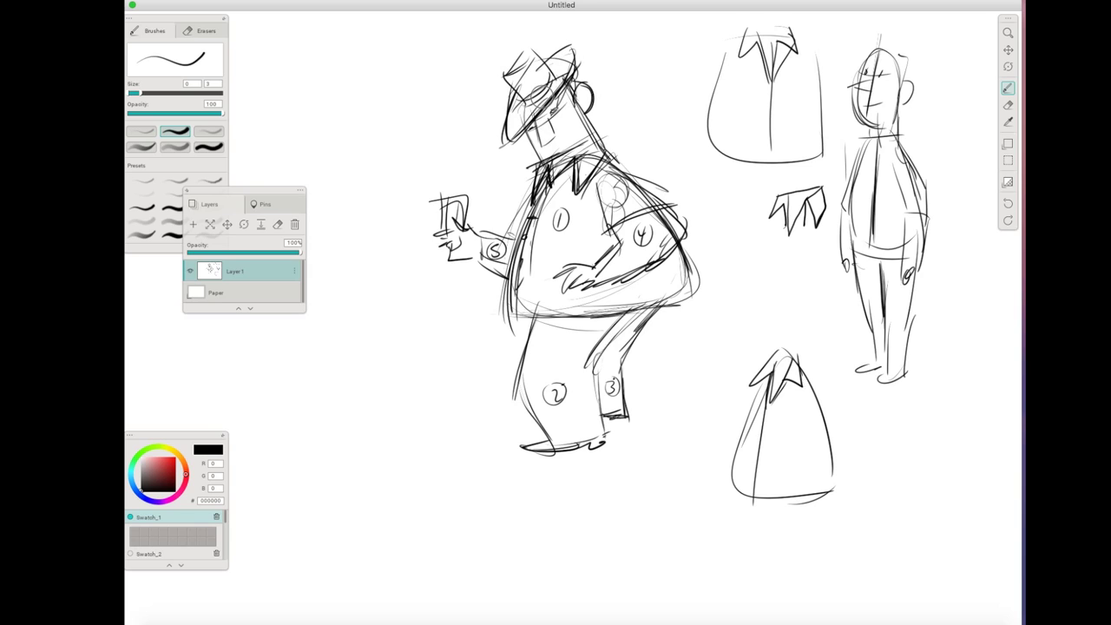
Refine the hat's crown and band with darker strokes
left_click_drag(543, 97, 574, 54)
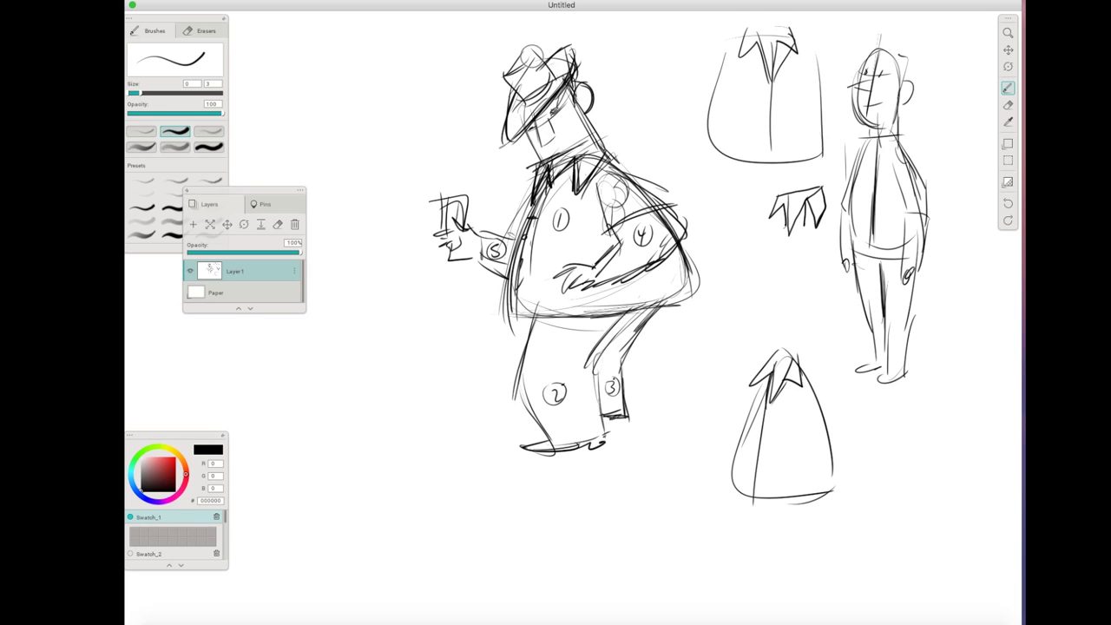
left_click_drag(512, 81, 545, 47)
left_click_drag(519, 100, 550, 68)
Draw the large figure's mouth and darken the points of the shirt collar
left_click_drag(551, 153, 565, 150)
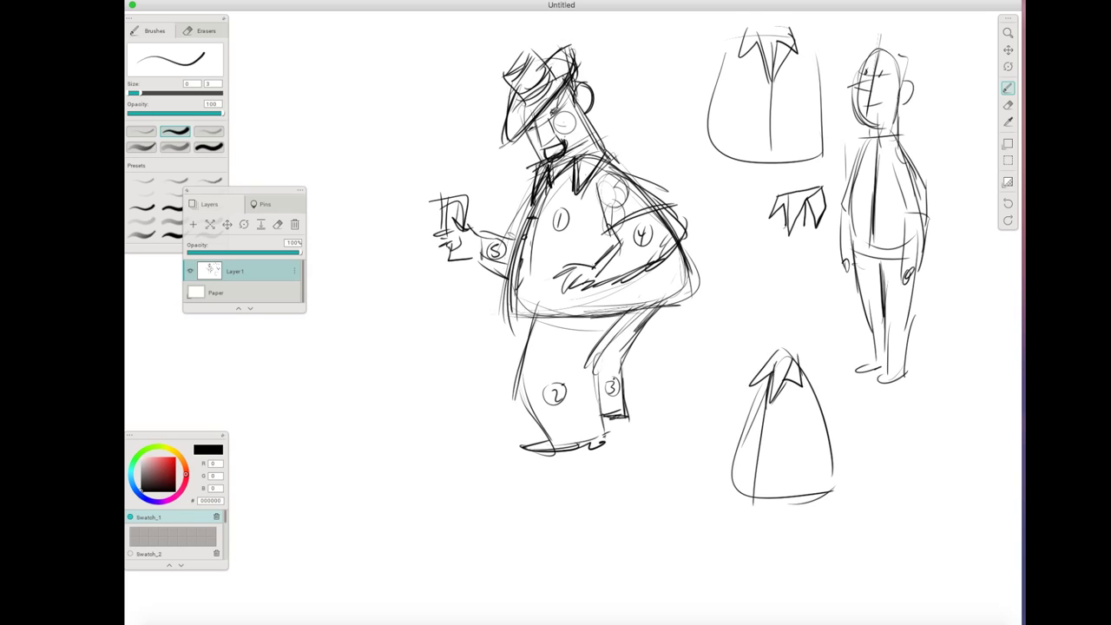
mouse_move(576, 160)
left_mouse_down()
mouse_move(611, 144)
mouse_move(618, 161)
mouse_move(575, 194)
mouse_move(583, 189)
mouse_move(520, 212)
left_mouse_up()
left_click_drag(546, 174, 527, 208)
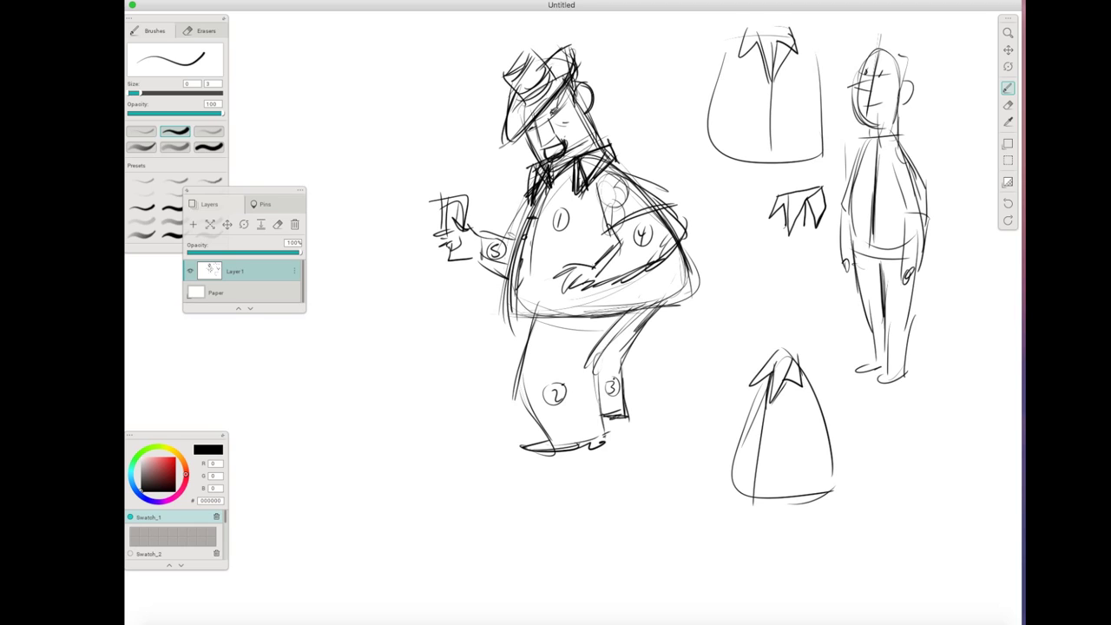
Block in a small stout figure beside the large man, with a squarish head, rounded torso and downward centre-line arrow
mouse_move(323, 43)
left_mouse_down()
mouse_move(320, 92)
mouse_move(379, 86)
left_mouse_up()
mouse_move(323, 42)
left_mouse_down()
mouse_move(387, 38)
mouse_move(396, 94)
left_mouse_up()
mouse_move(322, 94)
left_mouse_down()
mouse_move(300, 156)
mouse_move(382, 169)
left_mouse_up()
left_click_drag(397, 122, 405, 152)
left_click_drag(340, 40, 339, 92)
left_click_drag(335, 107, 335, 167)
left_click_drag(326, 156, 343, 156)
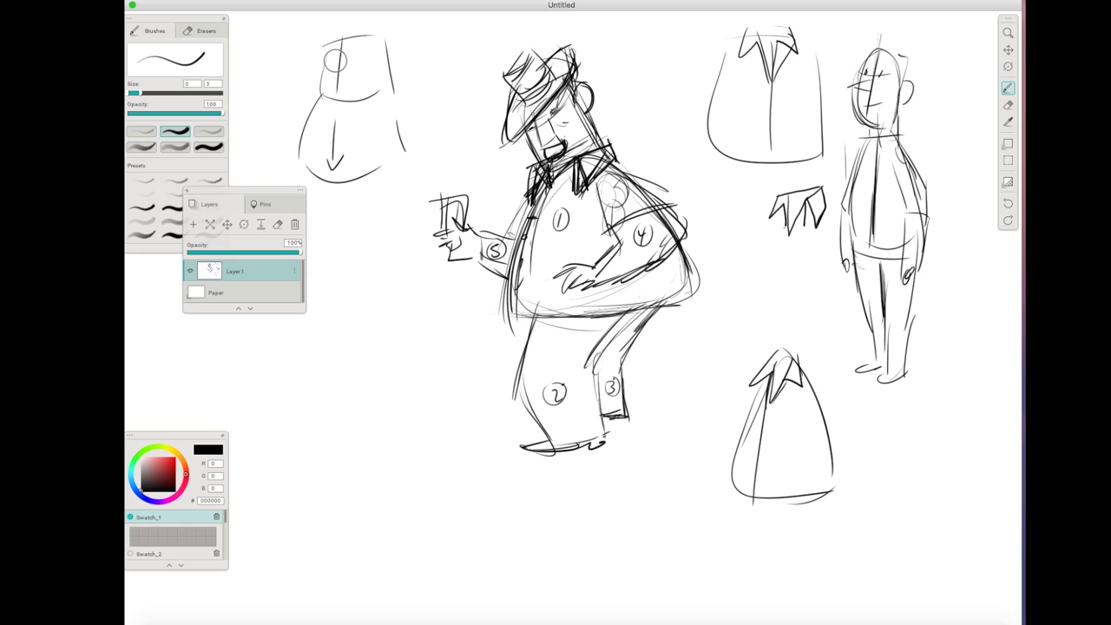
Add a nose, an ear, a brimmed hat and a pointed shirt collar to the small stout figure
left_click_drag(340, 59, 351, 70)
mouse_move(335, 34)
left_mouse_down()
mouse_move(385, 33)
mouse_move(357, 30)
mouse_move(365, 20)
mouse_move(365, 34)
left_mouse_up()
mouse_move(345, 38)
left_mouse_down()
mouse_move(388, 28)
mouse_move(389, 40)
left_mouse_up()
mouse_move(342, 42)
left_mouse_down()
mouse_move(400, 36)
mouse_move(393, 80)
left_mouse_up()
left_click_drag(328, 99, 352, 99)
mouse_move(324, 95)
left_mouse_down()
mouse_move(315, 110)
mouse_move(356, 115)
mouse_move(401, 86)
left_mouse_up()
Draw the small stout figure's legs and feet and the arm at its side
left_click_drag(299, 153, 349, 255)
left_click_drag(345, 198, 345, 254)
mouse_move(398, 149)
left_mouse_down()
mouse_move(401, 257)
mouse_move(407, 152)
left_mouse_up()
left_click_drag(401, 122, 405, 163)
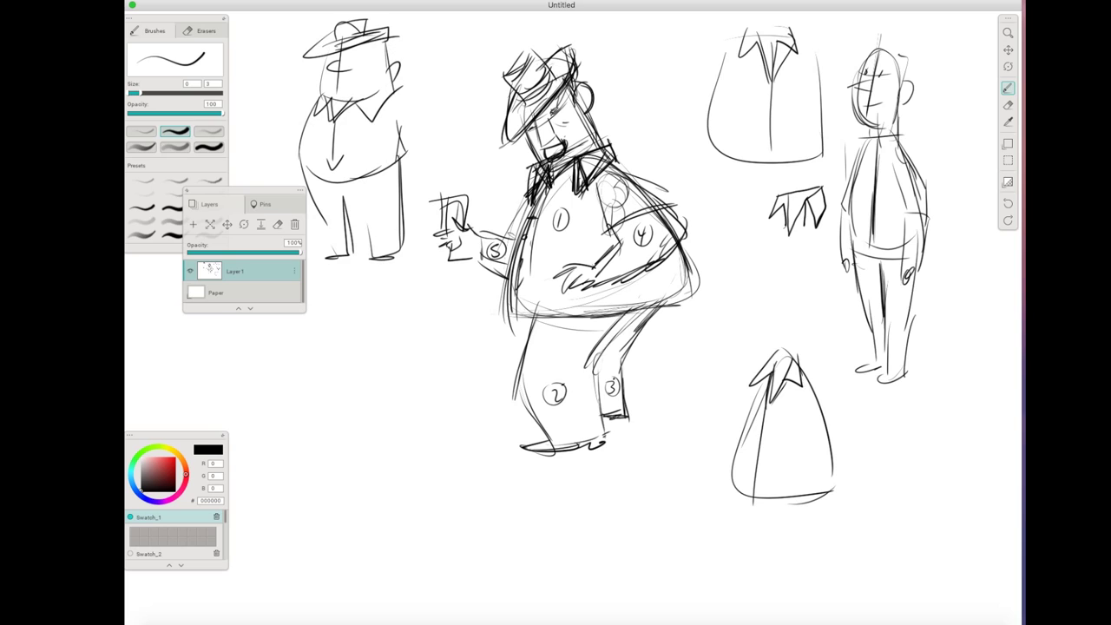
Draw a tapered torso block for a slim figure below the stout one and label it 1
left_click_drag(337, 355, 396, 356)
left_click_drag(351, 358, 341, 440)
mouse_move(387, 363)
left_mouse_down()
mouse_move(401, 447)
mouse_move(401, 438)
left_mouse_up()
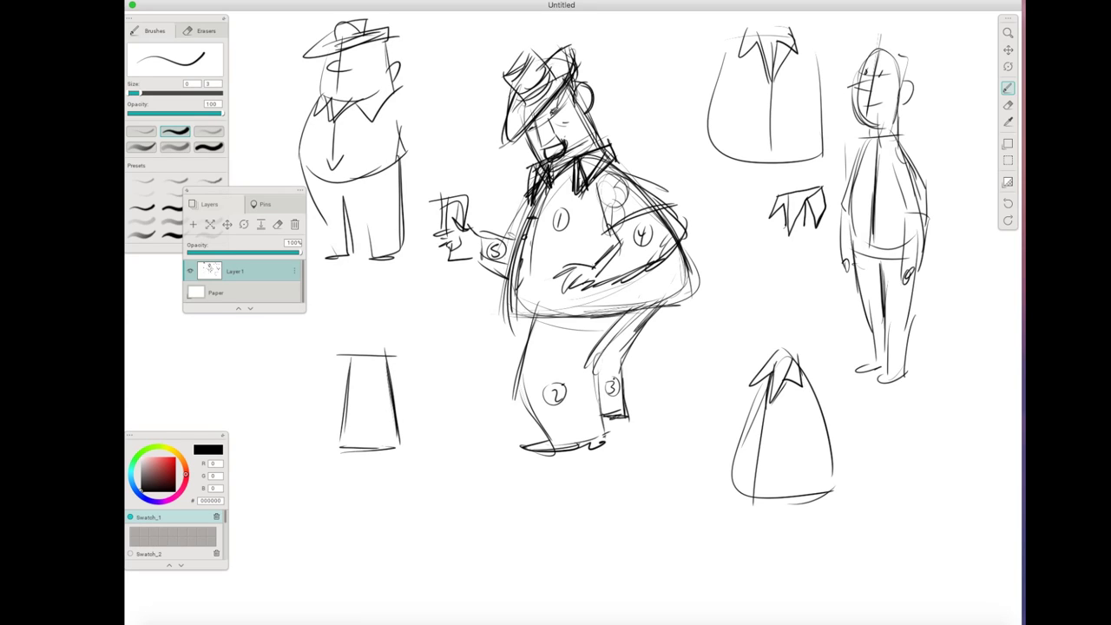
left_click_drag(351, 363, 342, 450)
Draw an oval pelvis under the numbered torso and two bent, wide-set legs with small feet
left_click_drag(340, 452, 431, 501)
mouse_move(375, 471)
left_mouse_down()
mouse_move(427, 523)
mouse_move(414, 570)
left_mouse_up()
mouse_move(415, 519)
left_mouse_down()
mouse_move(422, 584)
mouse_move(441, 577)
left_mouse_up()
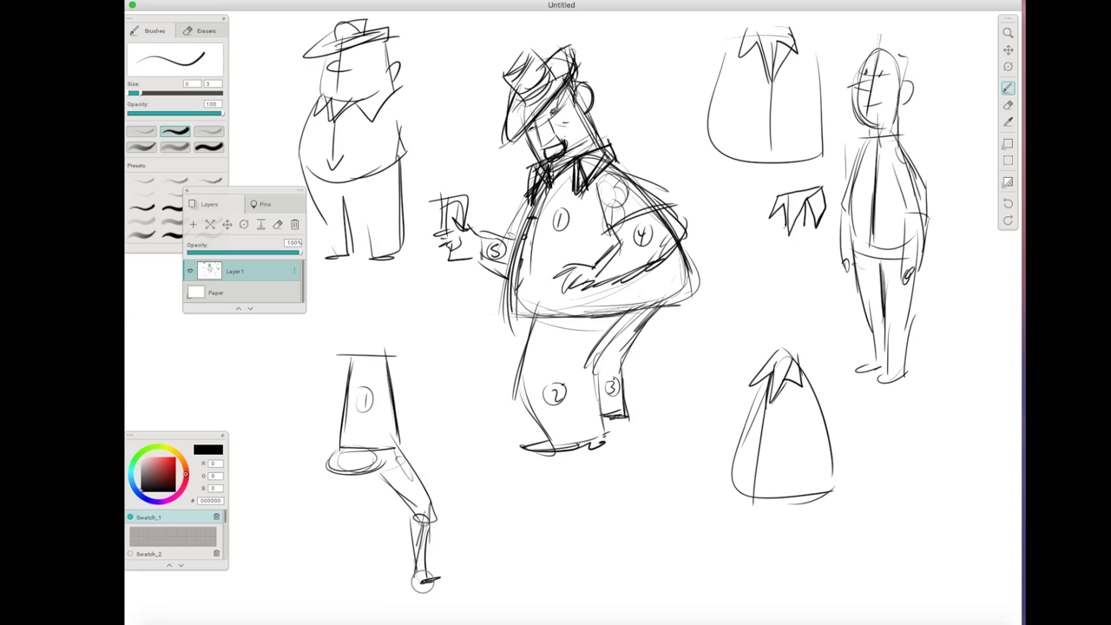
left_click_drag(331, 476, 354, 569)
mouse_move(331, 521)
left_mouse_down()
mouse_move(335, 571)
mouse_move(352, 575)
mouse_move(340, 578)
left_mouse_up()
mouse_move(356, 467)
left_mouse_down()
mouse_move(406, 500)
mouse_move(404, 514)
left_mouse_up()
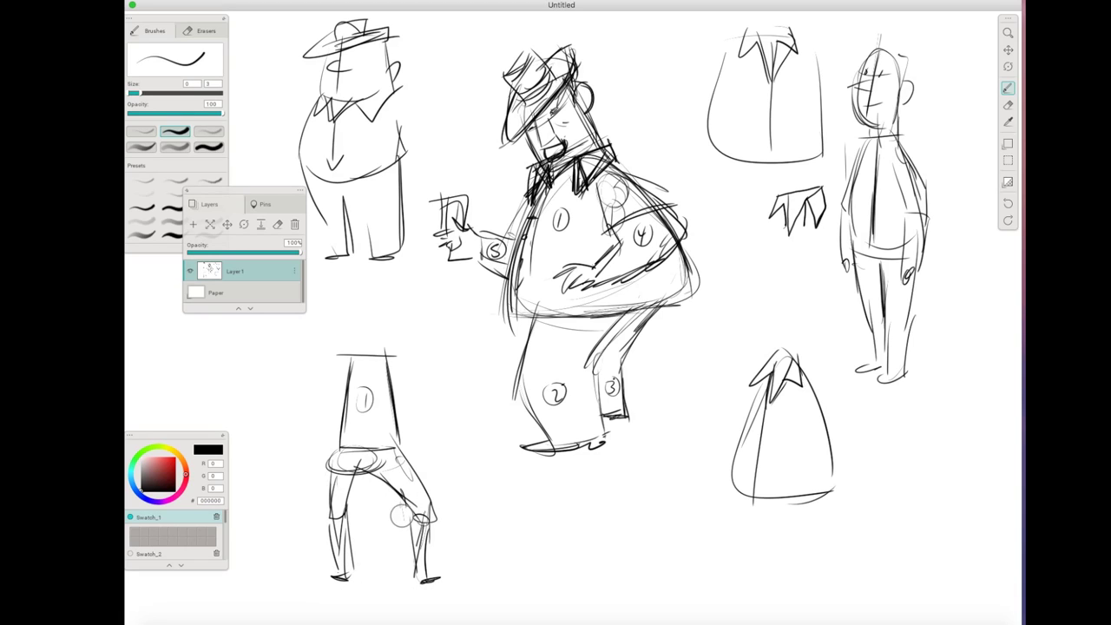
Draw a bent arm across the slim figure's torso, with a round shoulder and a hand reaching forward
mouse_move(380, 365)
left_mouse_down()
mouse_move(322, 412)
mouse_move(336, 412)
left_mouse_up()
mouse_move(321, 412)
left_mouse_down()
mouse_move(365, 437)
mouse_move(422, 424)
mouse_move(405, 424)
left_mouse_up()
key("super+z")
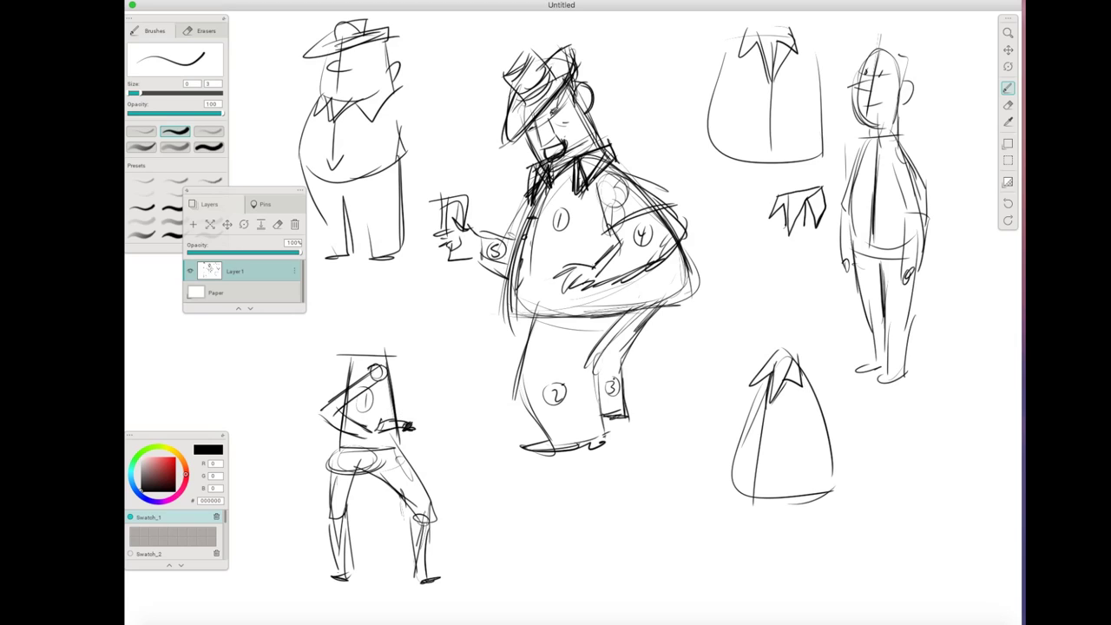
Strengthen the slim figure's torso outline, waistline and inner leg lines with darker strokes
left_click_drag(340, 360, 390, 360)
mouse_move(388, 360)
left_mouse_down()
mouse_move(400, 456)
mouse_move(339, 449)
left_mouse_up()
left_click_drag(339, 449, 393, 446)
mouse_move(336, 469)
left_mouse_down()
mouse_move(396, 474)
mouse_move(429, 578)
left_mouse_up()
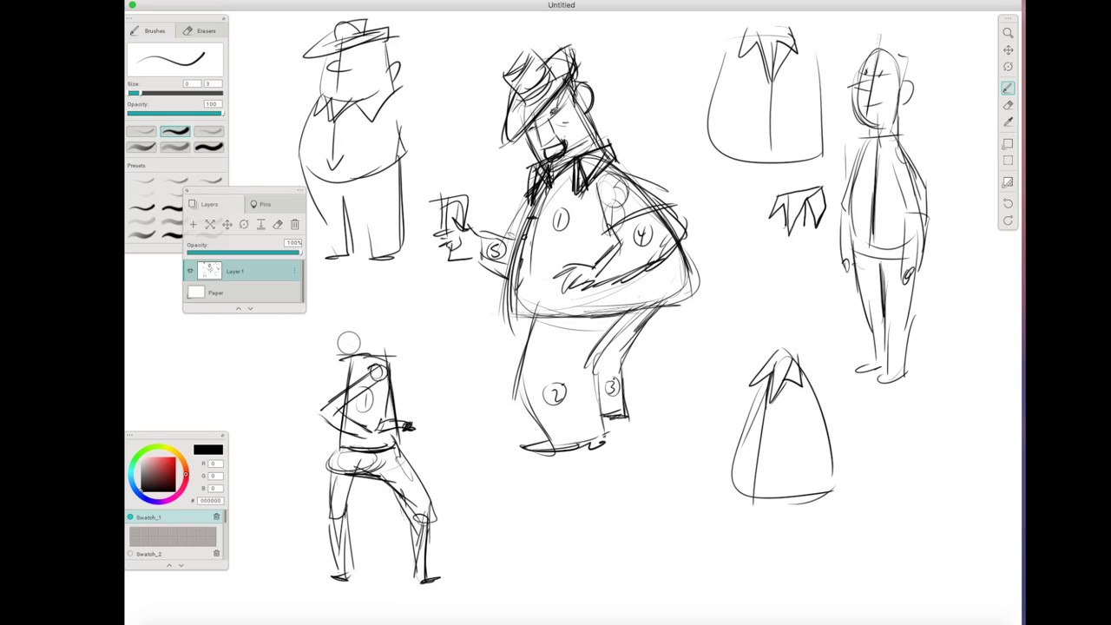
Draw the slim figure's tilted head in profile with eyes, a pointed nose, an ear and a smiling mouth
mouse_move(349, 343)
left_mouse_down()
mouse_move(323, 314)
mouse_move(345, 285)
mouse_move(393, 343)
mouse_move(365, 349)
left_mouse_up()
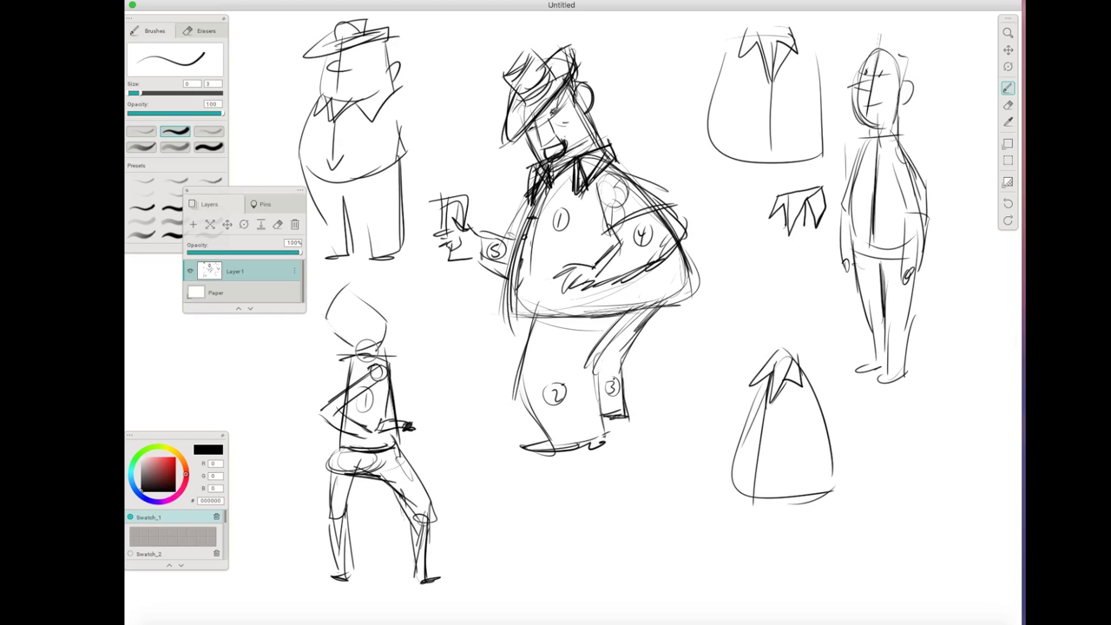
mouse_move(345, 286)
left_mouse_down()
mouse_move(385, 340)
mouse_move(378, 349)
left_mouse_up()
mouse_move(334, 313)
left_mouse_down()
mouse_move(382, 303)
mouse_move(338, 324)
mouse_move(385, 304)
mouse_move(358, 304)
left_mouse_up()
key("super+z")
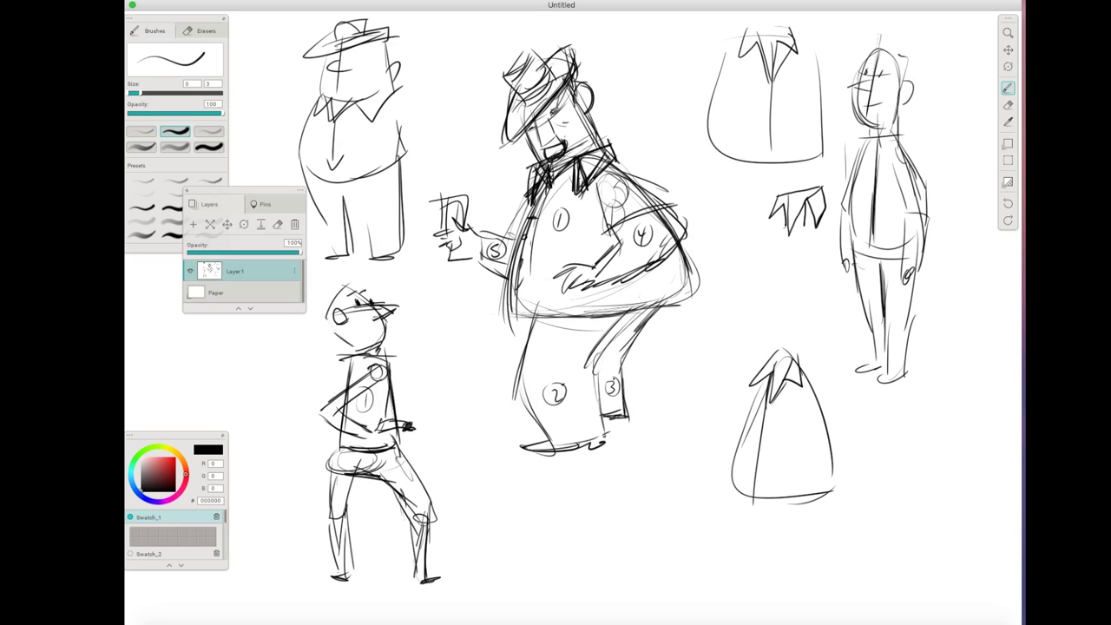
left_click_drag(378, 314, 382, 327)
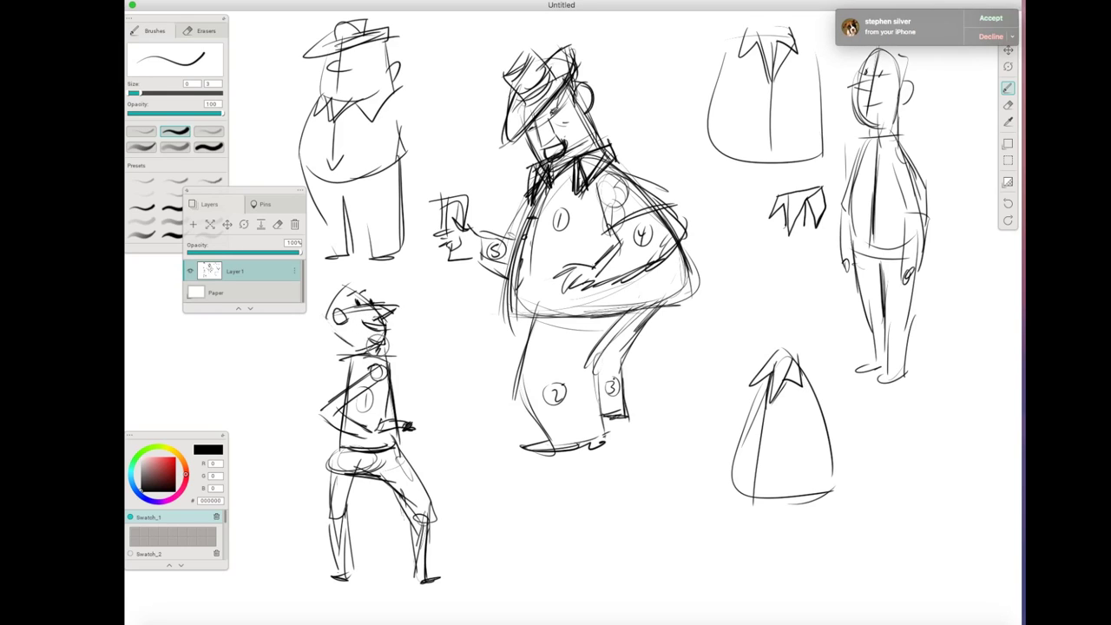
Decline the incoming phone call and return to the drawing canvas
left_click(987, 36)
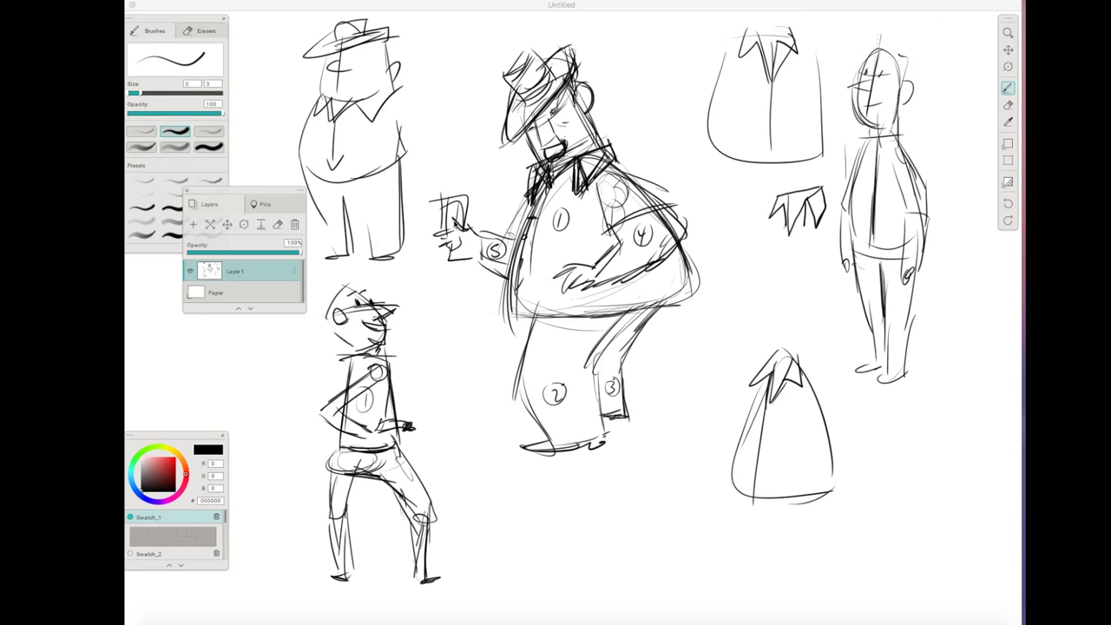
left_click(351, 337)
Add swept-back hair, a neck and a collar to the slim figure and darken the upper back
left_click_drag(345, 310, 343, 331)
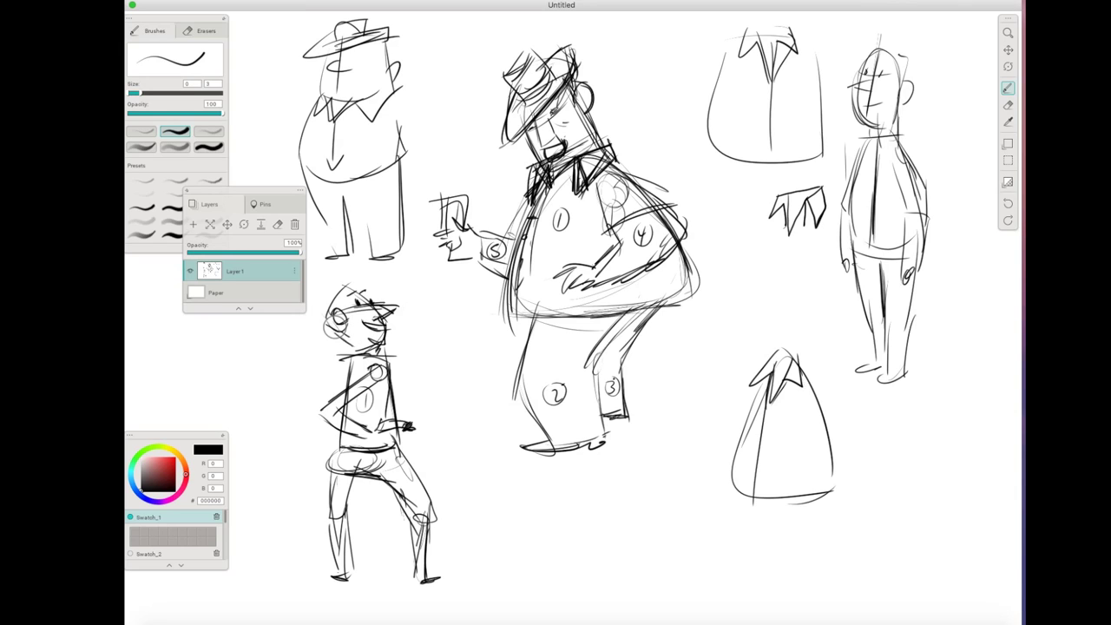
mouse_move(320, 285)
left_mouse_down()
mouse_move(363, 379)
mouse_move(357, 396)
left_mouse_up()
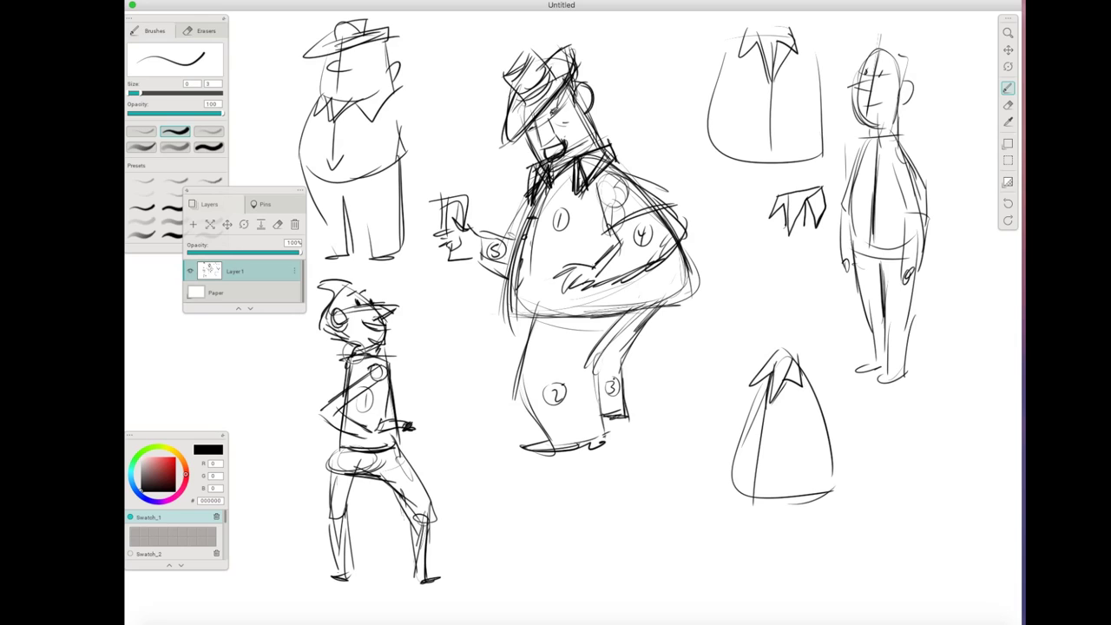
mouse_move(373, 346)
left_mouse_down()
mouse_move(404, 405)
mouse_move(354, 392)
mouse_move(396, 365)
left_mouse_up()
key("ctrl+z")
Darken the front of the slim figure's torso and reinforce its hips and upper thighs
left_click_drag(387, 356, 390, 422)
left_click_drag(393, 441, 405, 473)
mouse_move(361, 469)
left_mouse_down()
mouse_move(394, 486)
mouse_move(339, 477)
left_mouse_up()
left_click_drag(356, 441, 359, 460)
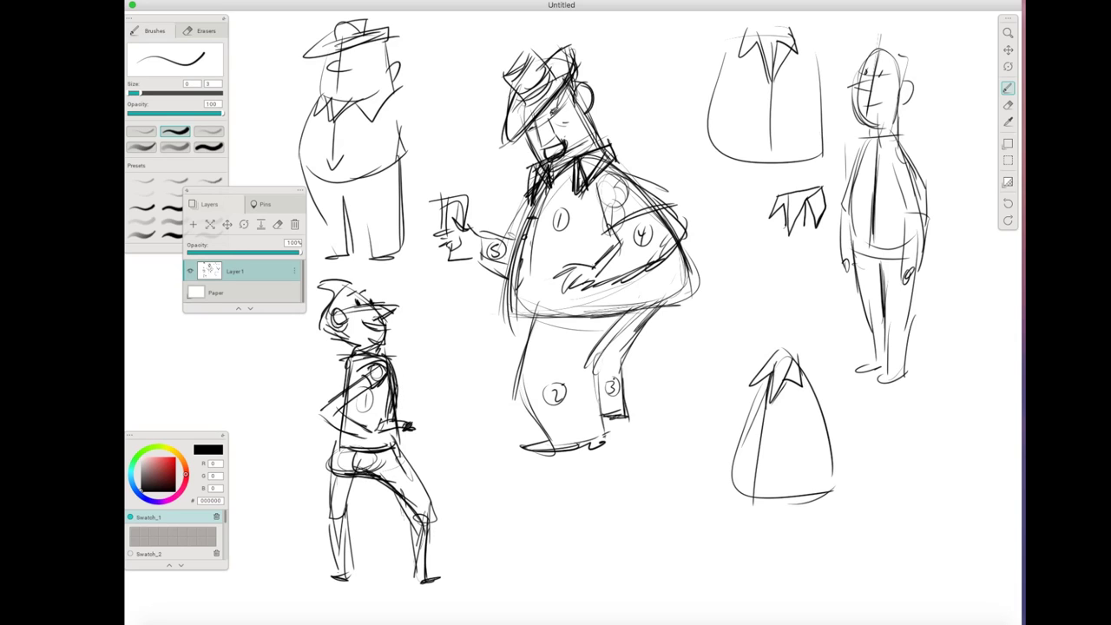
Thicken the slim figure's legs and feet and redraw the forearm across its torso
left_click_drag(415, 488, 428, 515)
left_click_drag(424, 521, 414, 591)
left_click_drag(349, 483, 341, 582)
left_click_drag(434, 570, 419, 595)
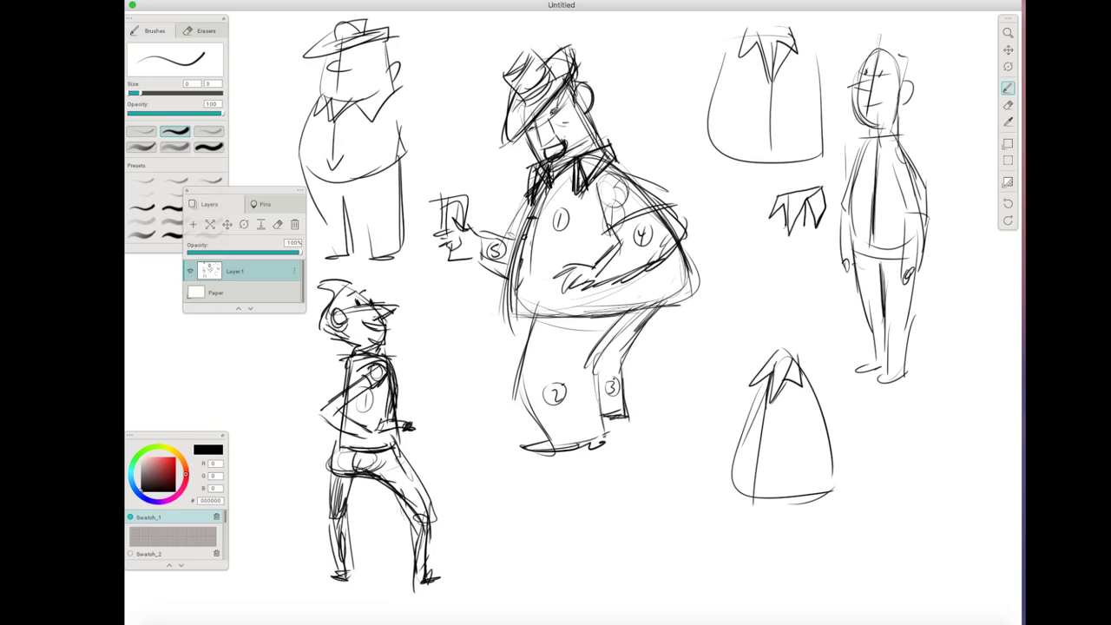
mouse_move(335, 420)
left_mouse_down()
mouse_move(377, 388)
mouse_move(359, 426)
mouse_move(377, 433)
left_mouse_up()
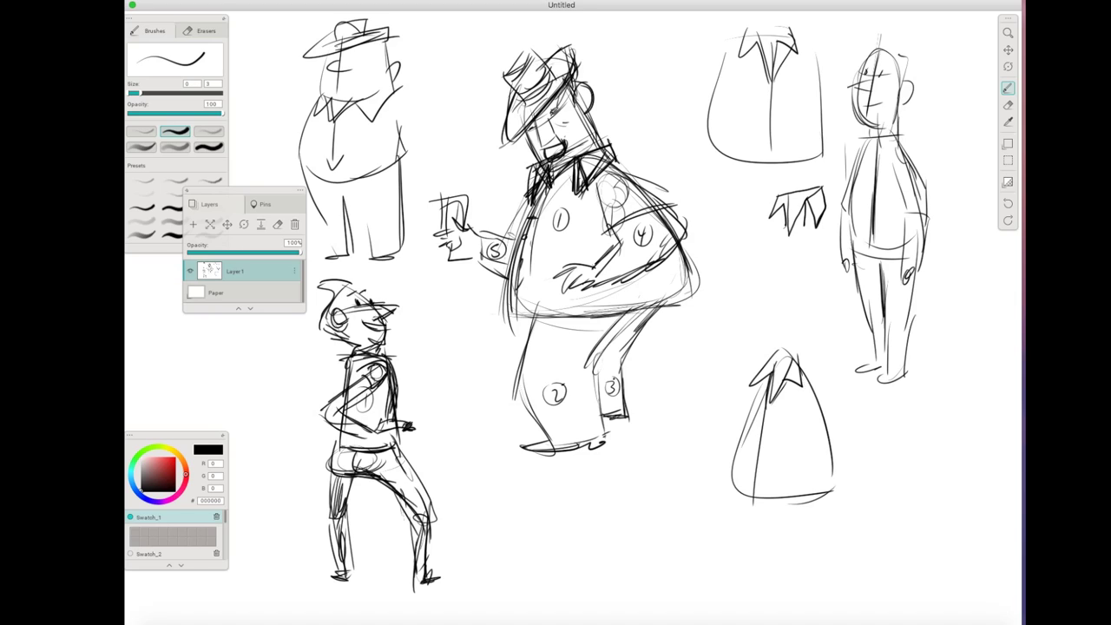